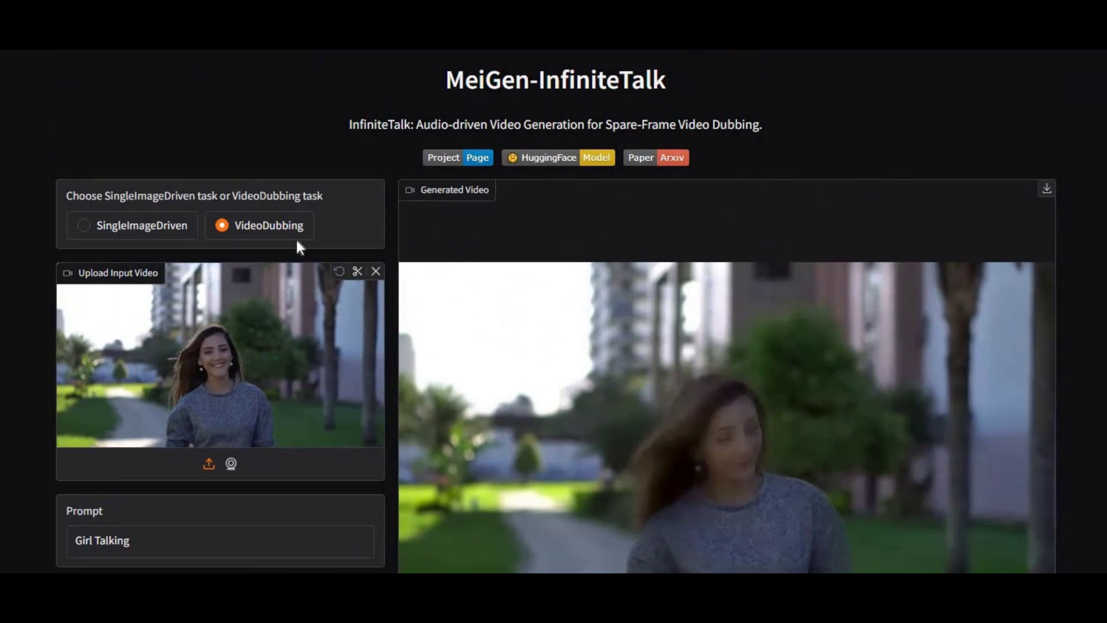
# Step: Play the uploaded input video and the generated dubbed video in the MeiGen-InfiniteTalk demo
pyautogui.scroll(-2, 314, 217)
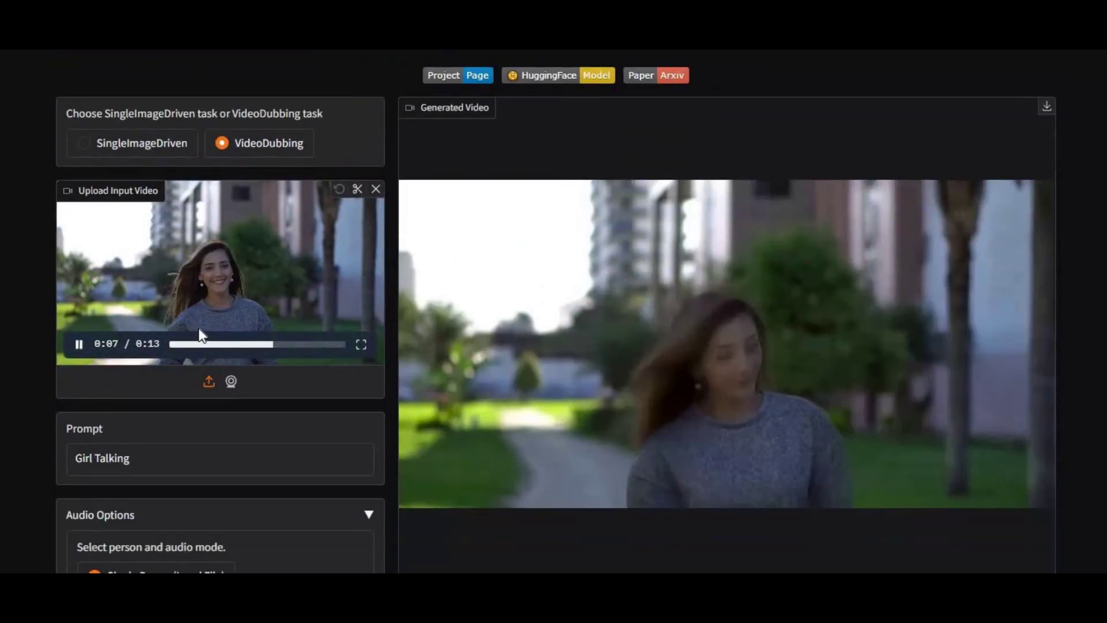
pyautogui.click(170, 343)
pyautogui.scroll(-2, 515, 443)
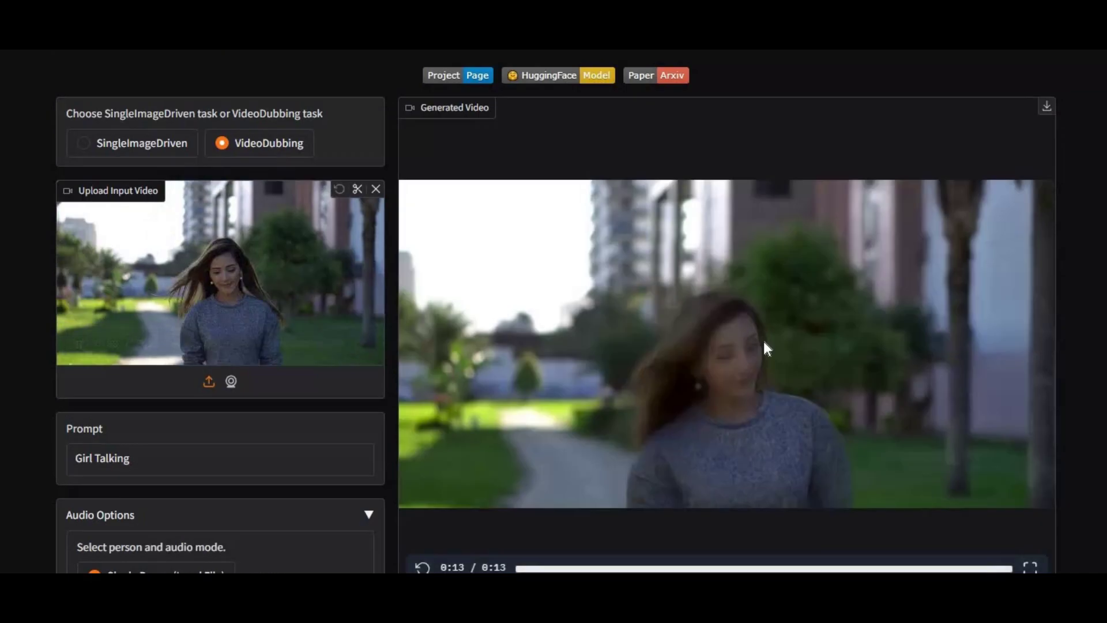
pyautogui.scroll(-2, 515, 443)
pyautogui.click(422, 485)
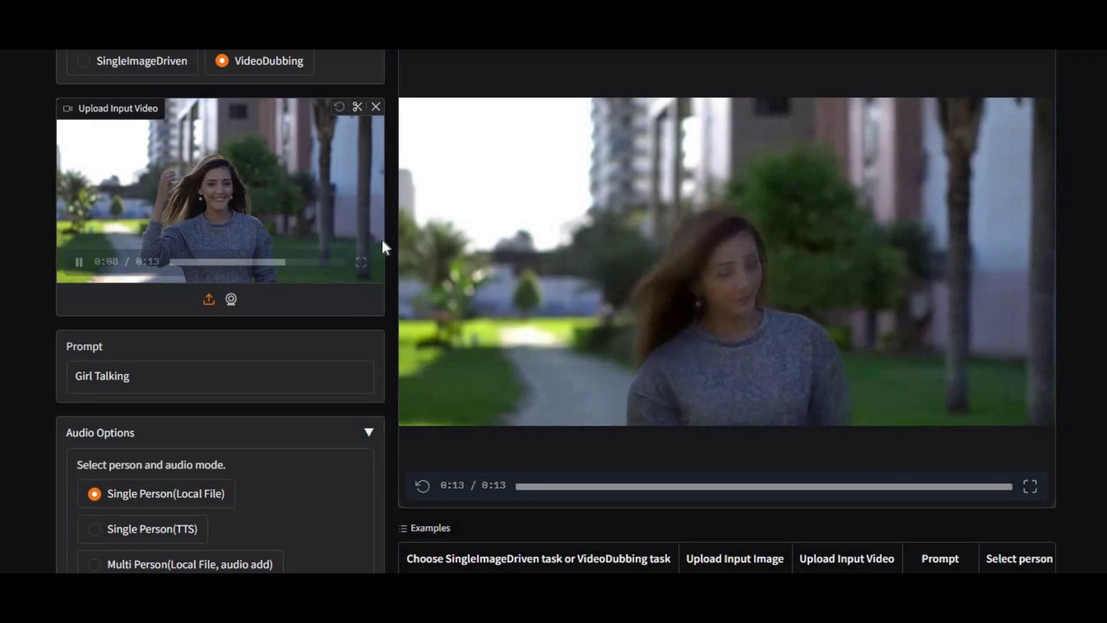
# Step: Look over the InfiniteTalk demo page, including its task choices, prompt, audio options and examples table
pyautogui.moveTo(752, 312)
pyautogui.scroll(3, 755, 312)
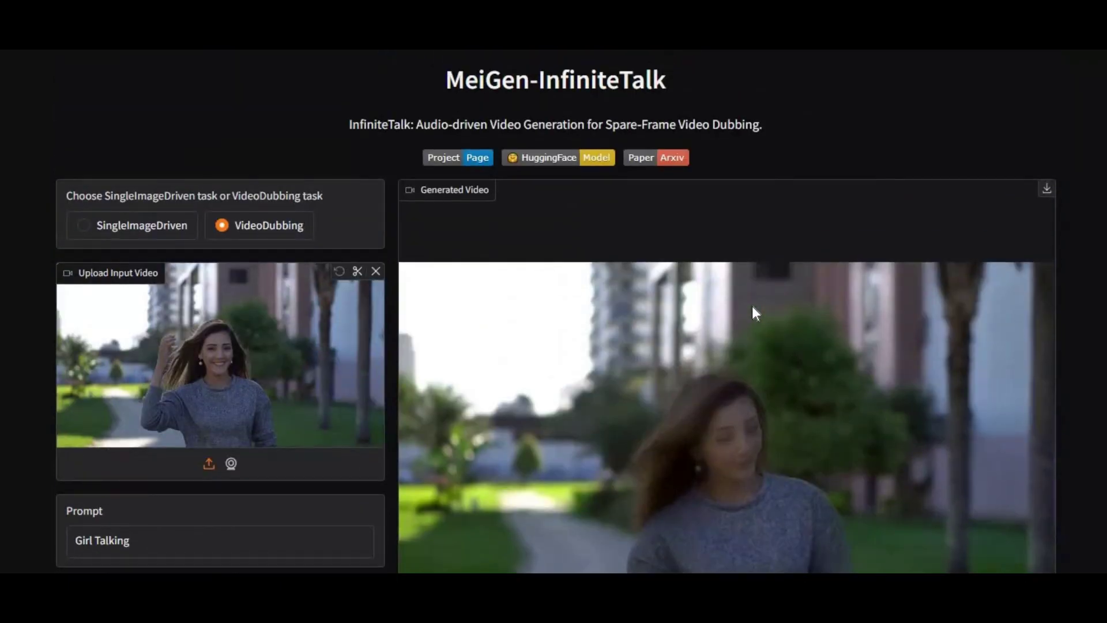
pyautogui.scroll(-7, 754, 313)
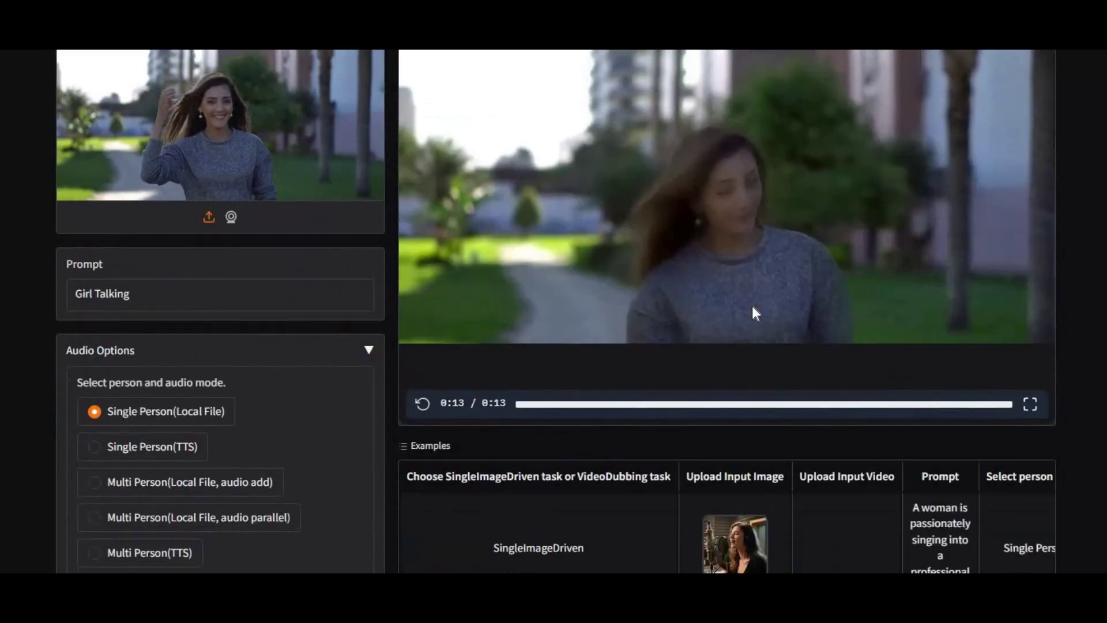
pyautogui.scroll(-4, 753, 307)
pyautogui.scroll(11, 753, 306)
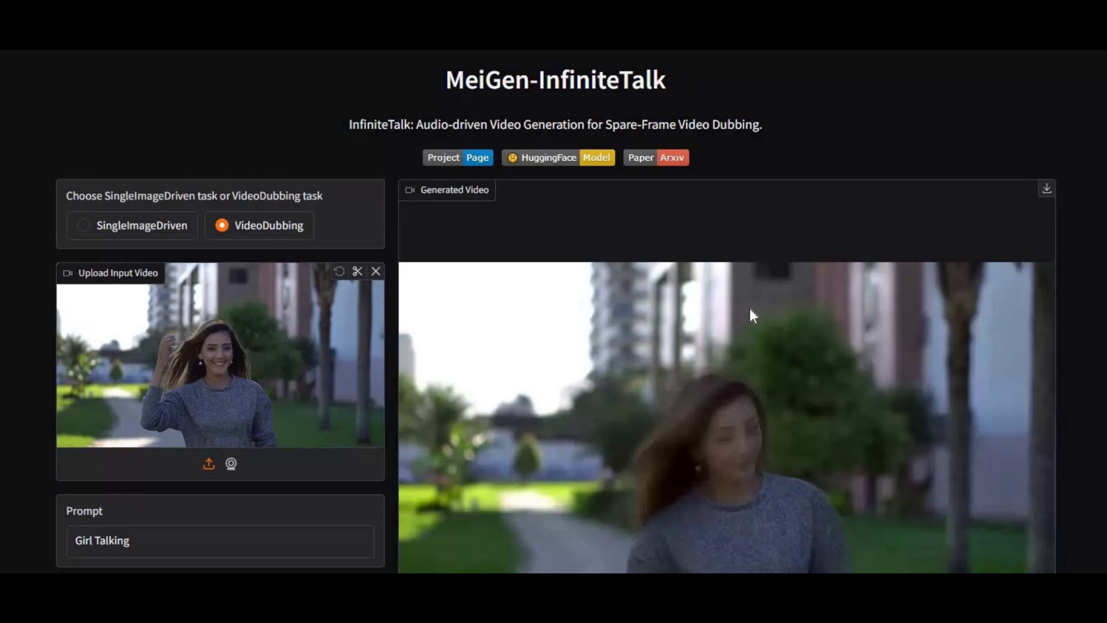
pyautogui.scroll(-1, 749, 309)
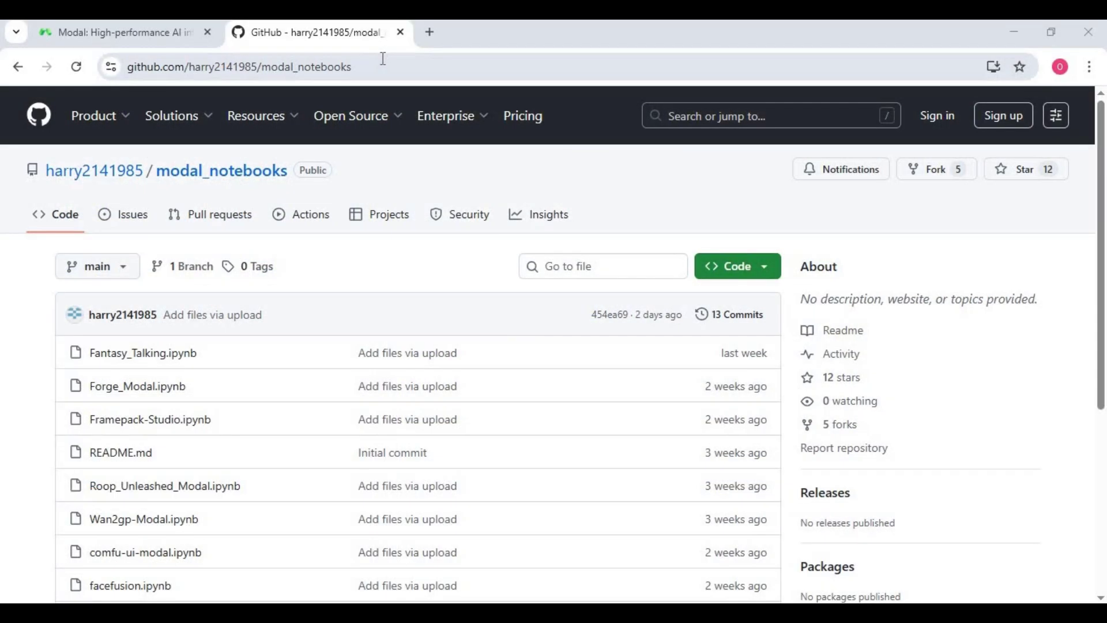
# Step: Open infinitetalk_modal.ipynb in the modal_notebooks GitHub repository and download the raw file
pyautogui.click(147, 69)
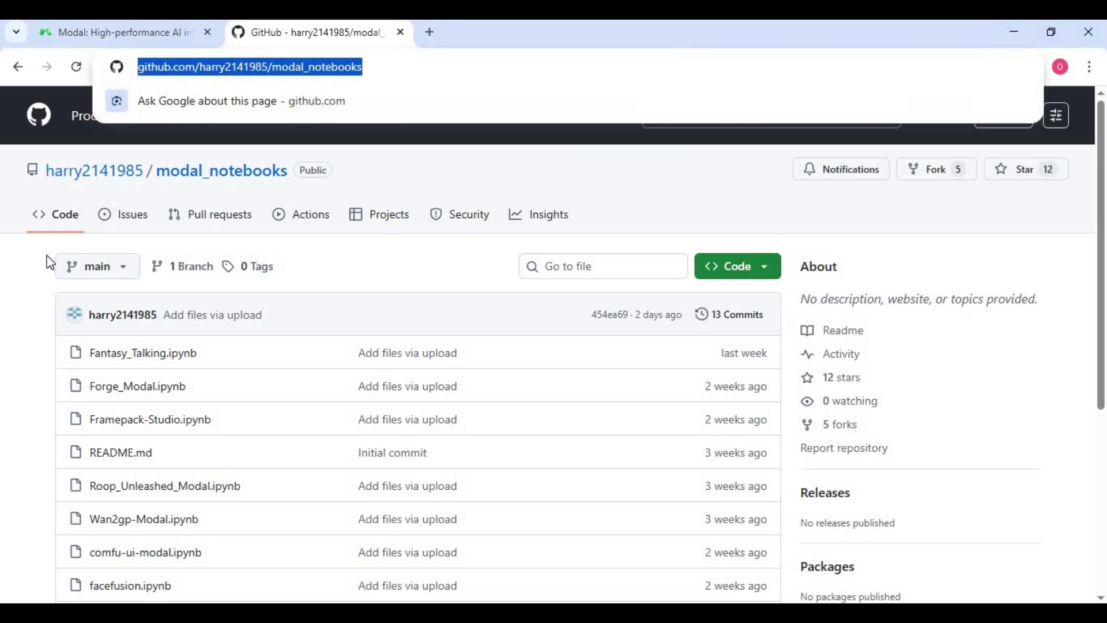
pyautogui.click(11, 299)
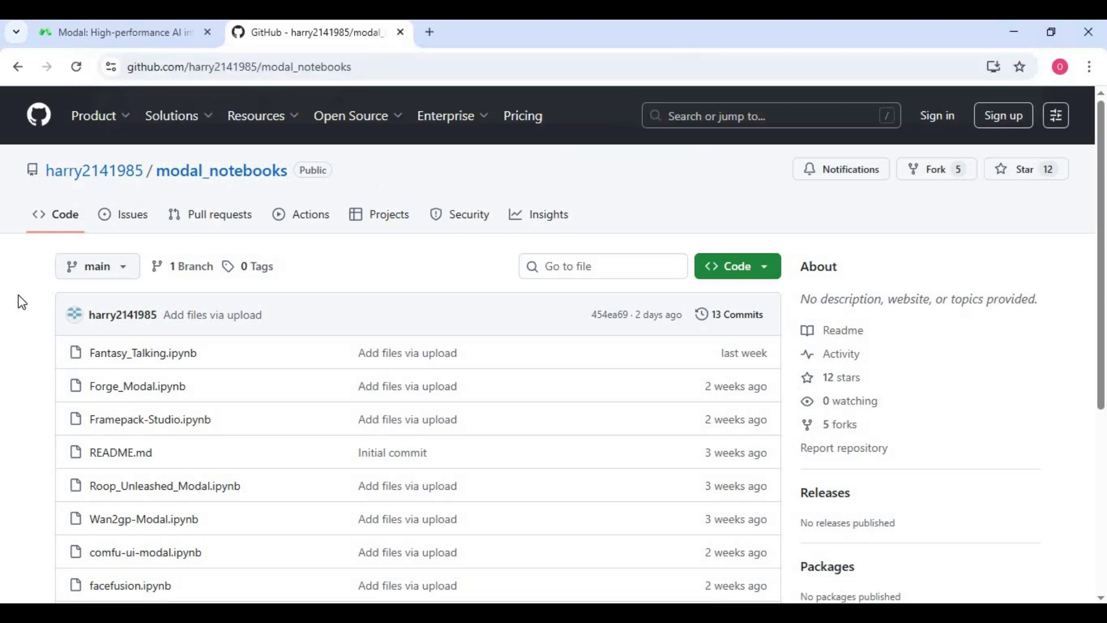
pyautogui.scroll(-3, 282, 346)
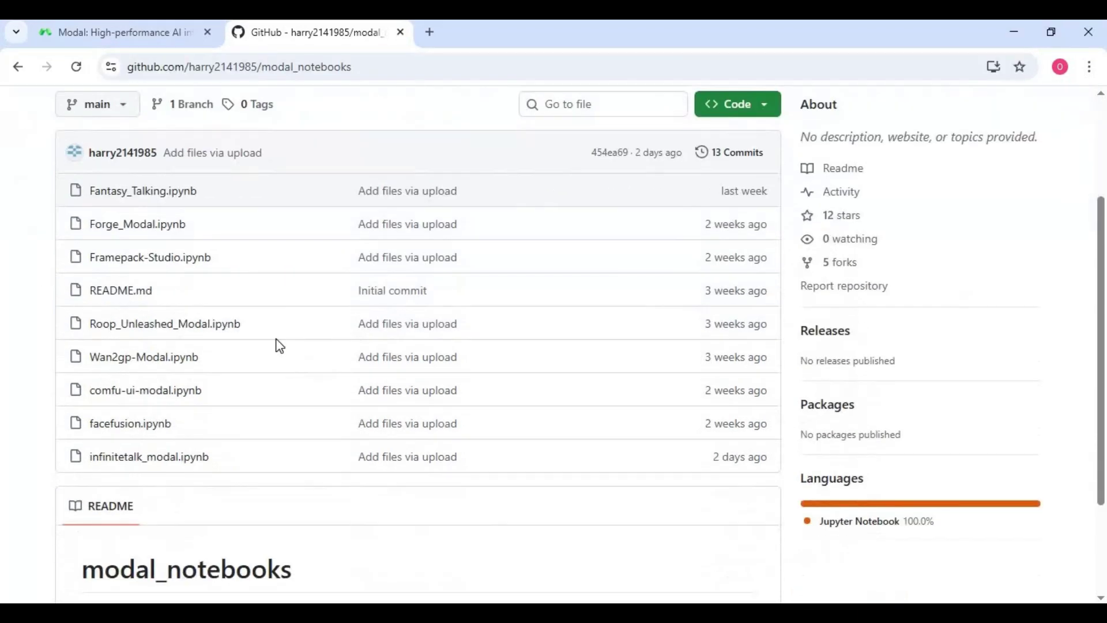
pyautogui.click(134, 458)
pyautogui.click(1015, 355)
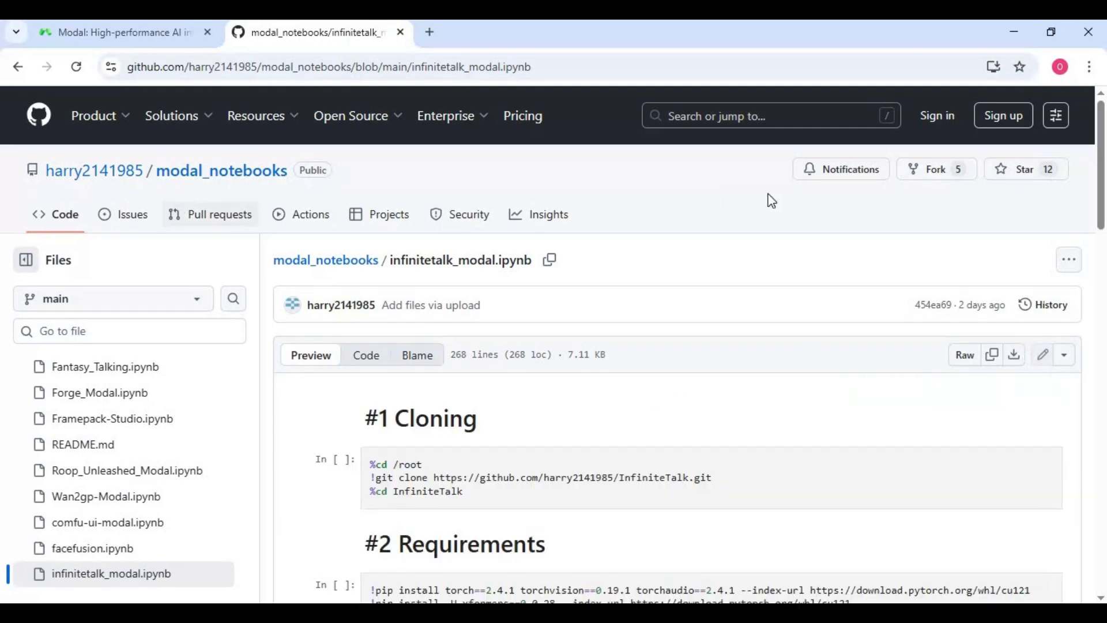
# Step: Switch to the Modal site and open the Notebooks section of its dashboard
pyautogui.click(98, 31)
pyautogui.click(94, 65)
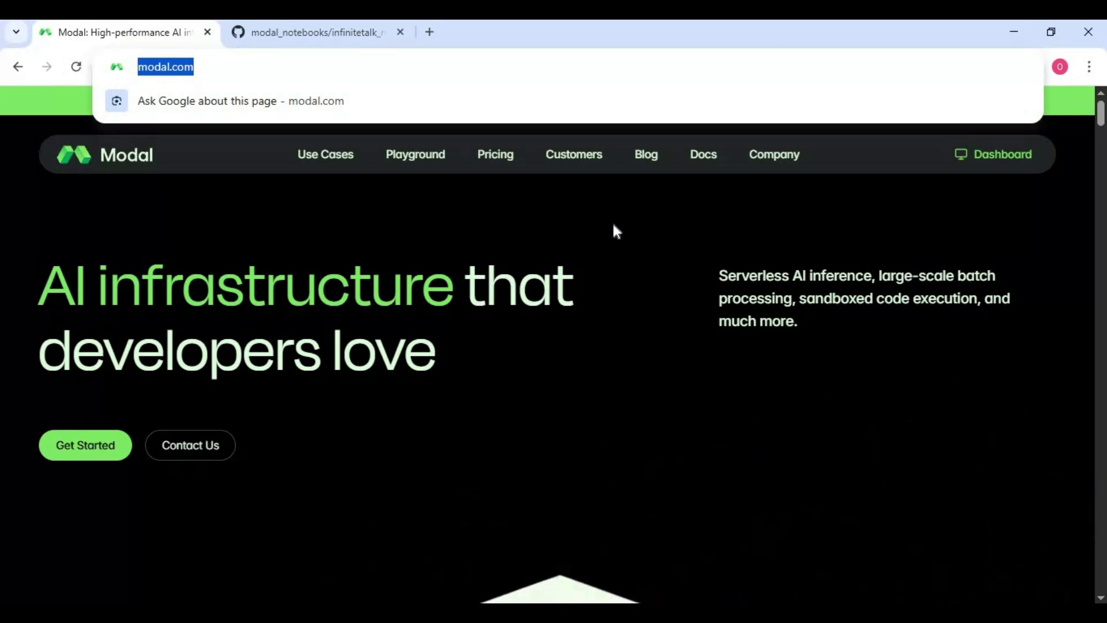
pyautogui.click(612, 220)
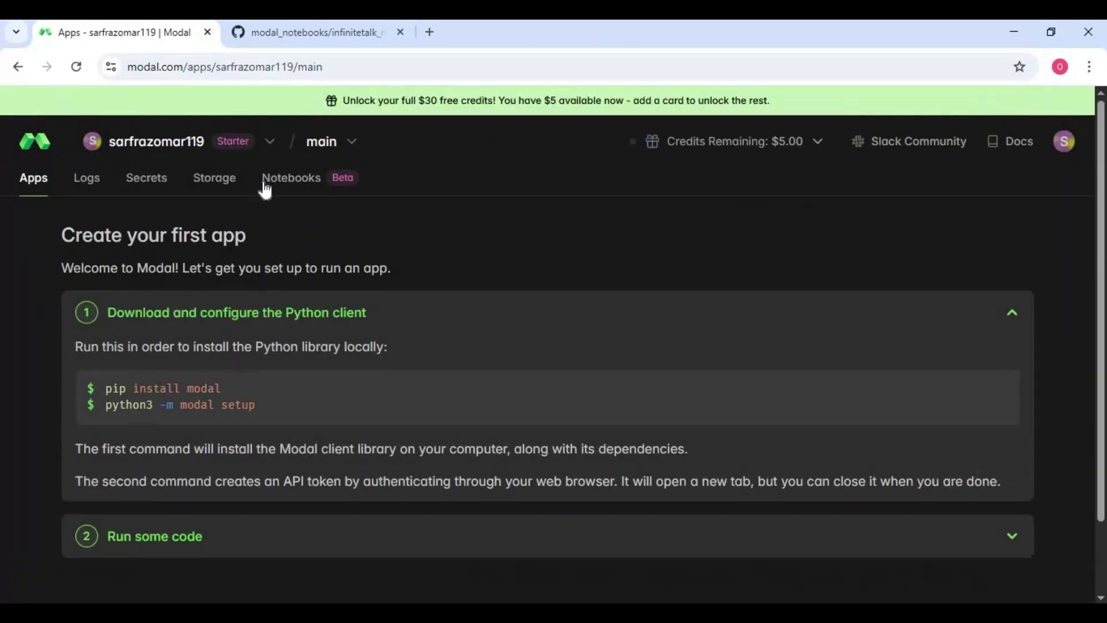
pyautogui.click(304, 185)
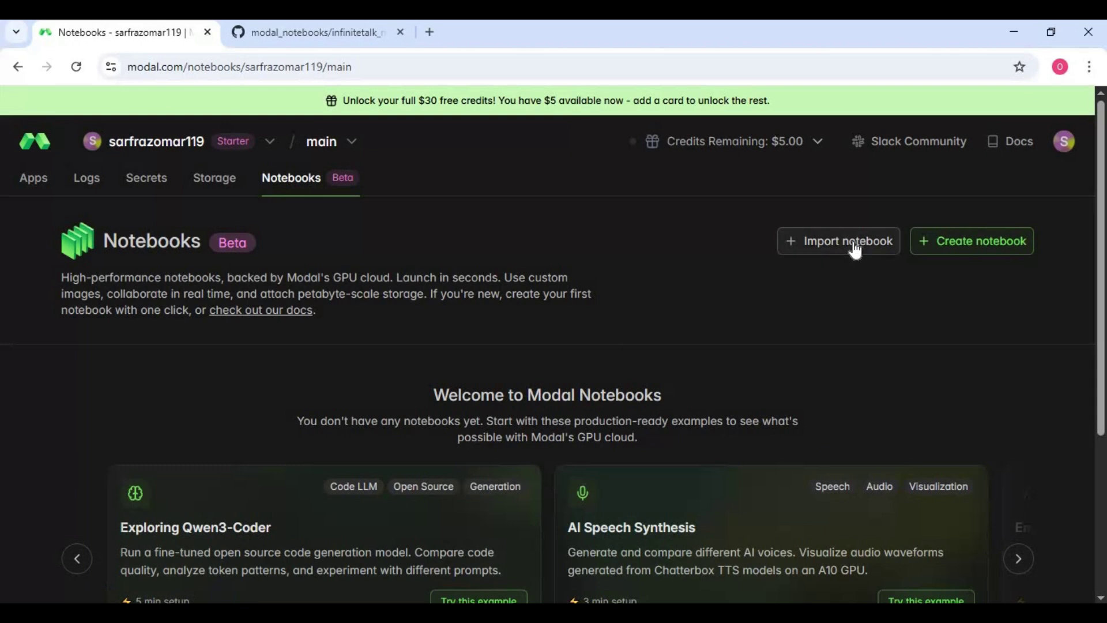
# Step: Import the downloaded infinitetalk_modal notebook from the Downloads folder into Modal
pyautogui.click(837, 250)
pyautogui.click(844, 280)
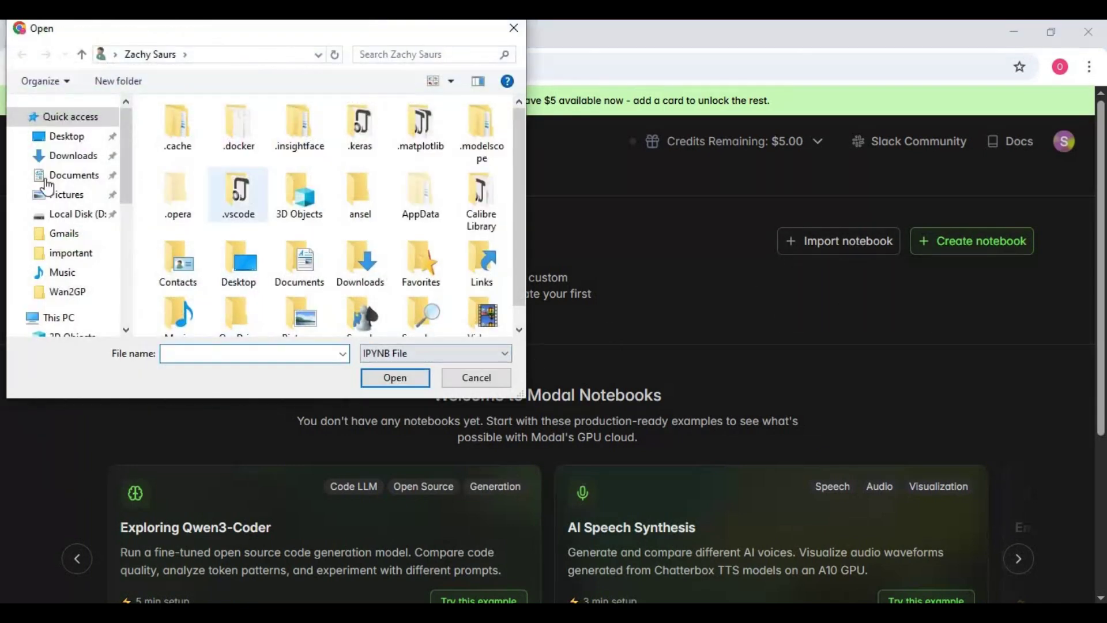
pyautogui.click(62, 154)
pyautogui.doubleClick(192, 169)
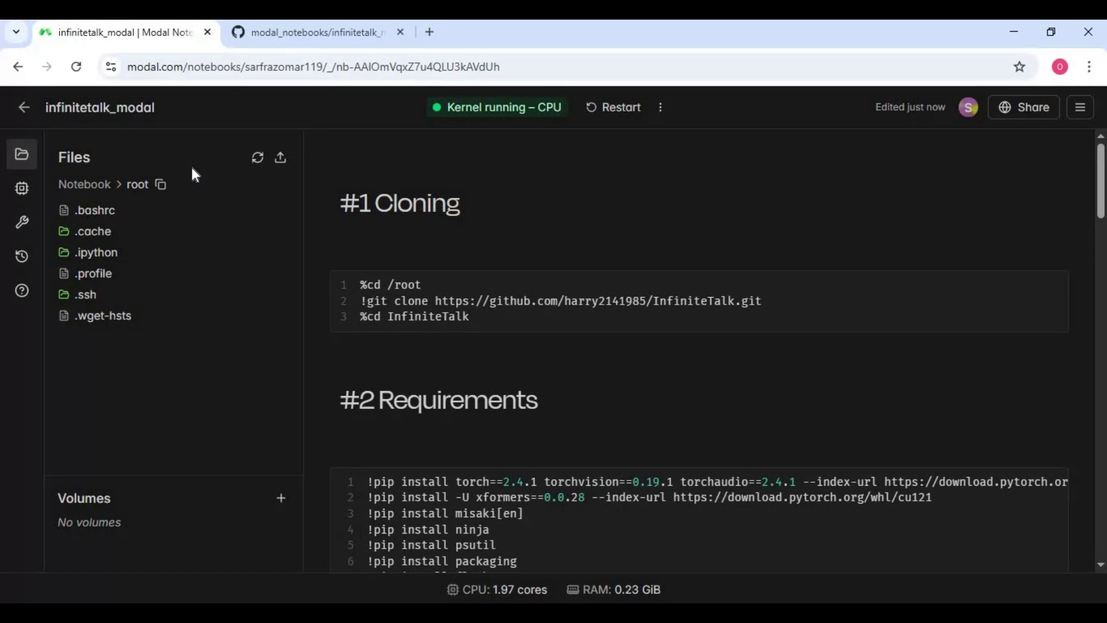
# Step: Show the notebook's kernel settings and terminate the running CPU kernel
pyautogui.moveTo(669, 279)
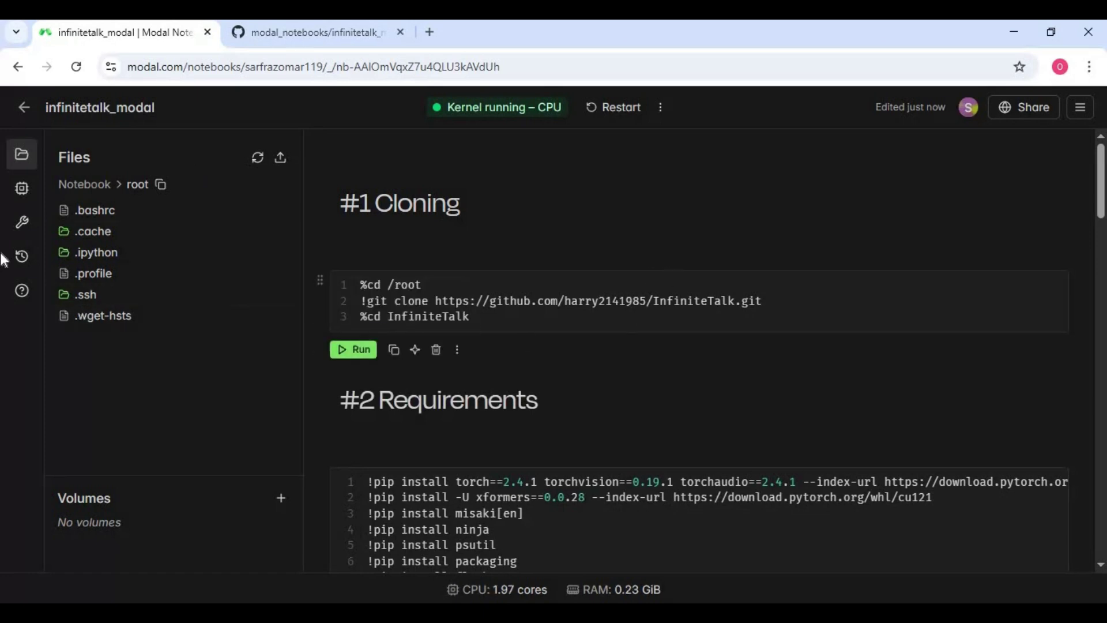
pyautogui.click(22, 190)
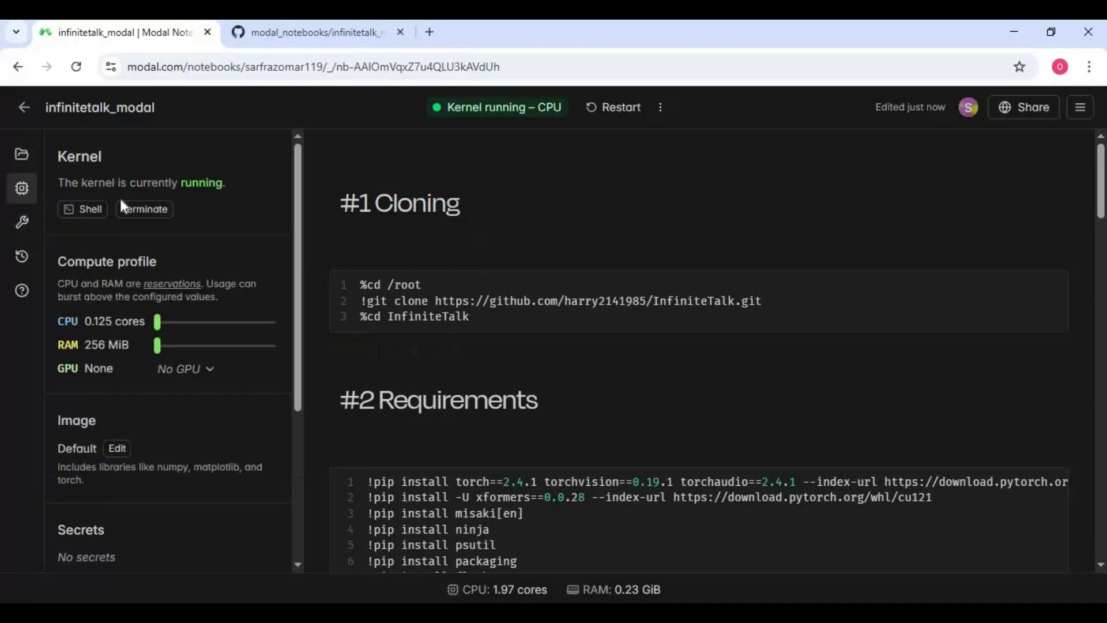
pyautogui.click(159, 212)
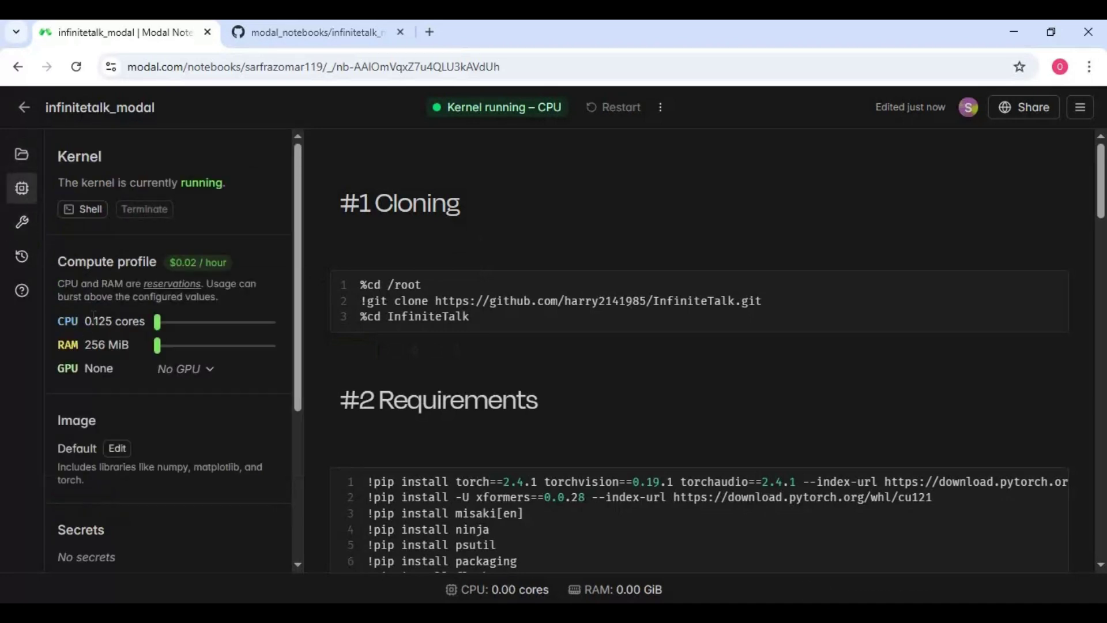
# Step: Set the compute profile to 2 CPU cores, 32 GiB RAM and one Nvidia A100 40 GB GPU, and save it
pyautogui.moveTo(174, 325); pyautogui.dragTo(212, 325)
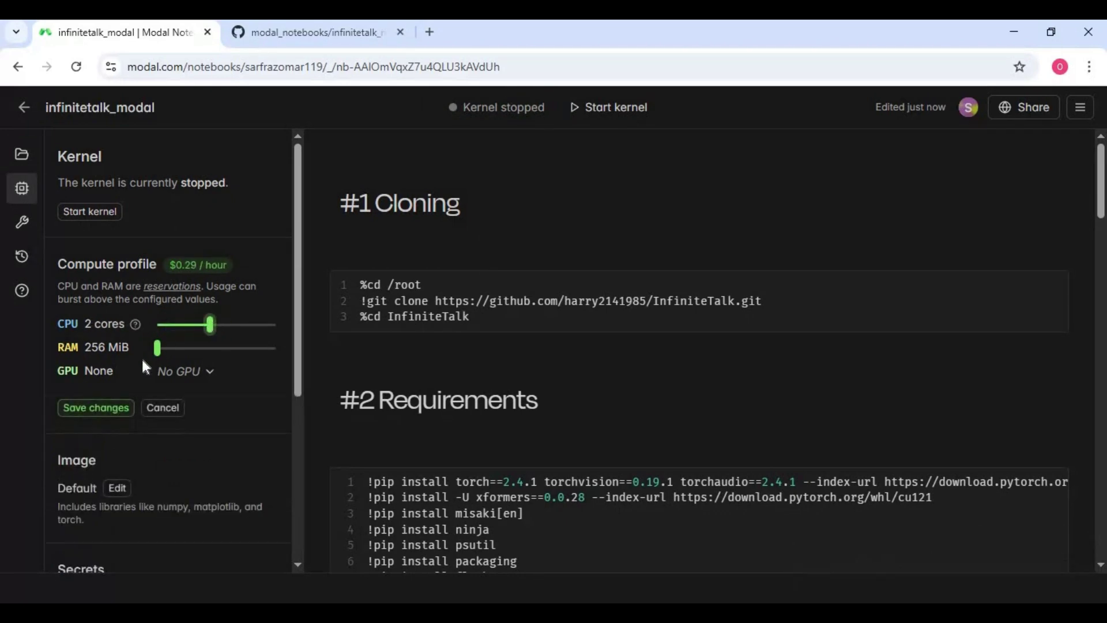
pyautogui.moveTo(156, 351); pyautogui.dragTo(244, 346)
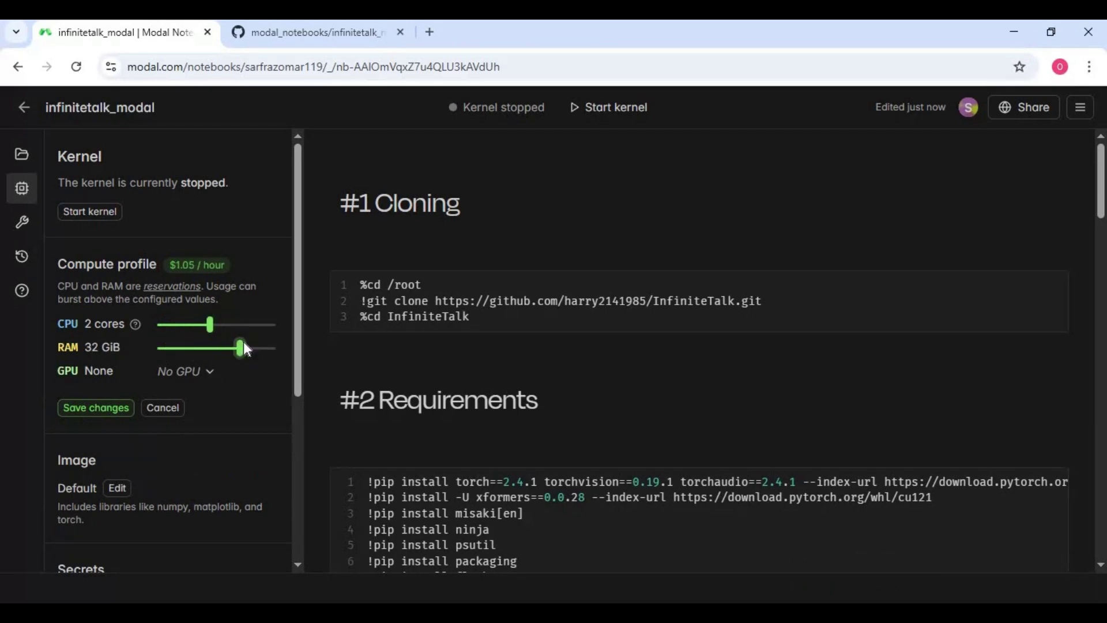
pyautogui.click(181, 372)
pyautogui.scroll(-1, 266, 461)
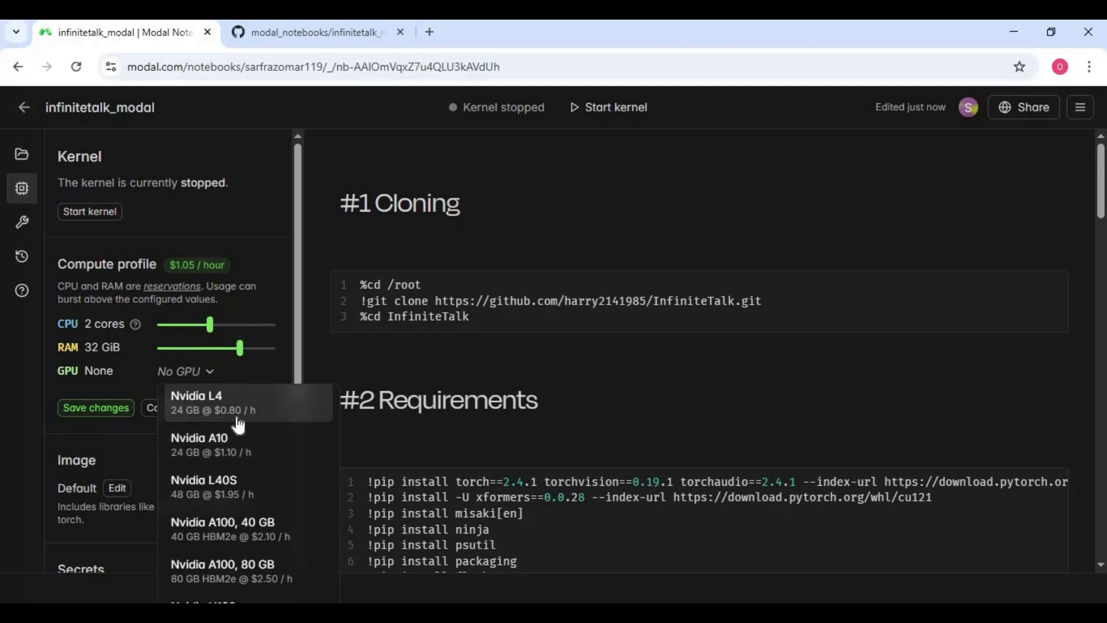
pyautogui.click(282, 536)
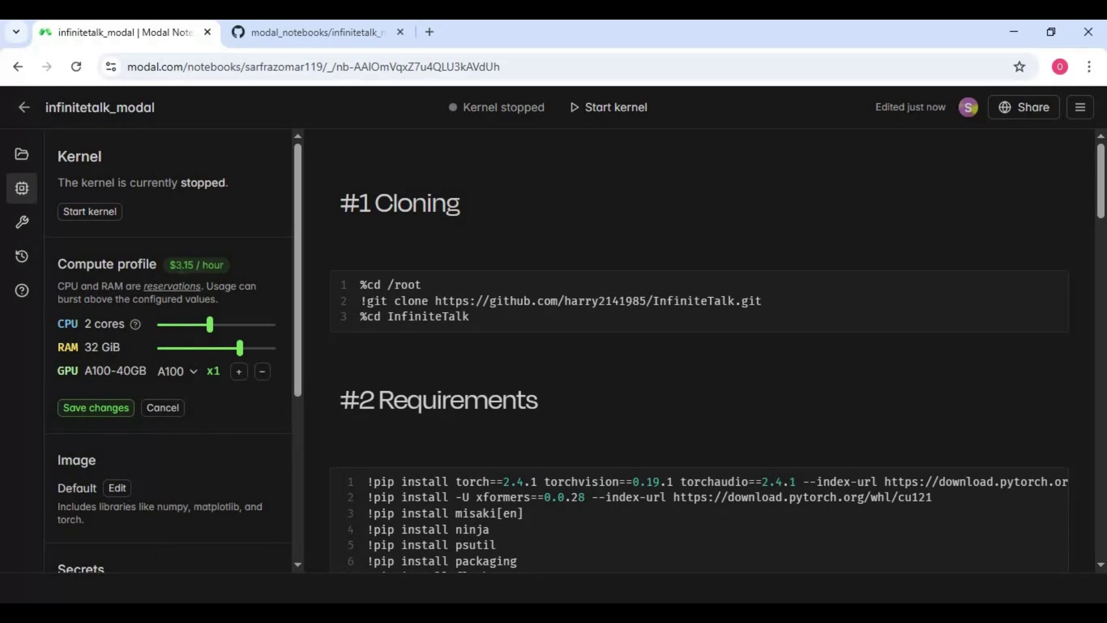
pyautogui.click(81, 408)
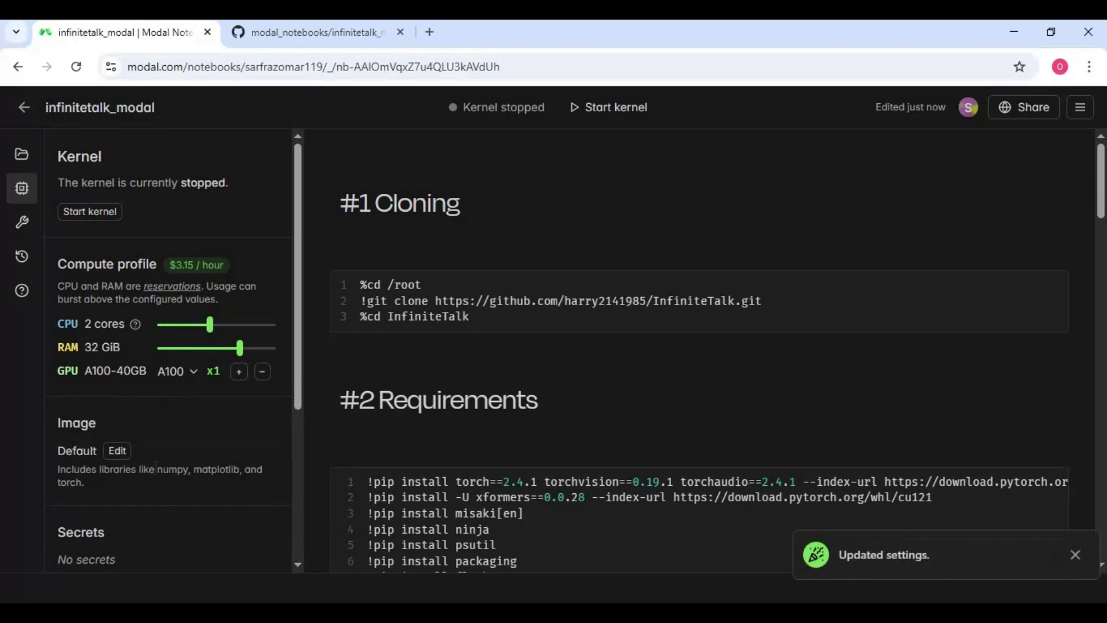
# Step: Set the notebook's idle timeout to 1 hour
pyautogui.scroll(-4, 159, 467)
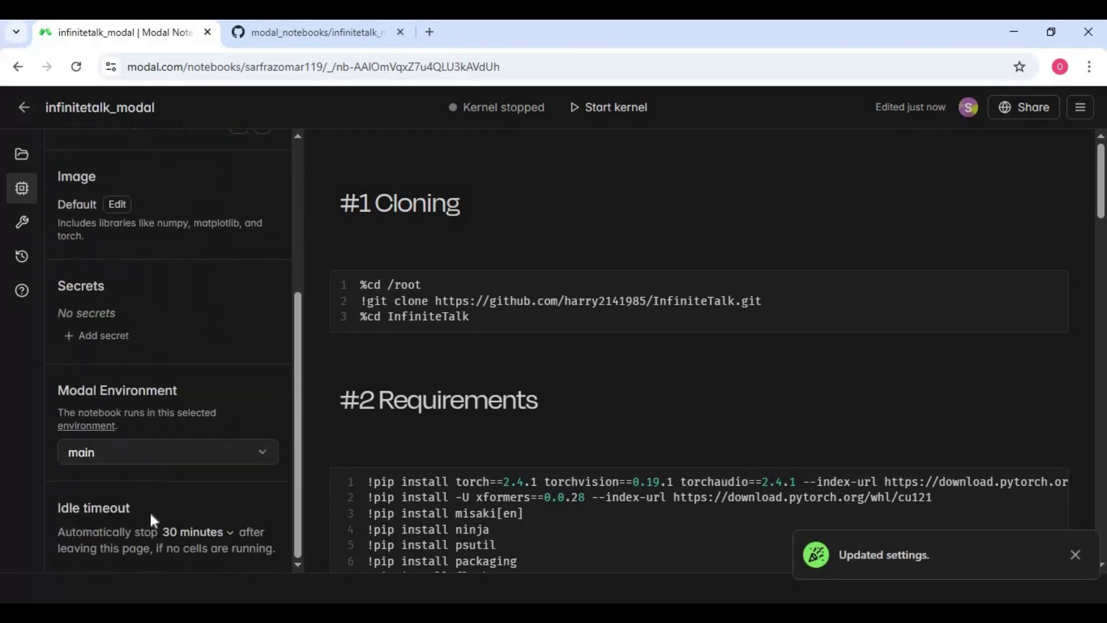
pyautogui.click(168, 541)
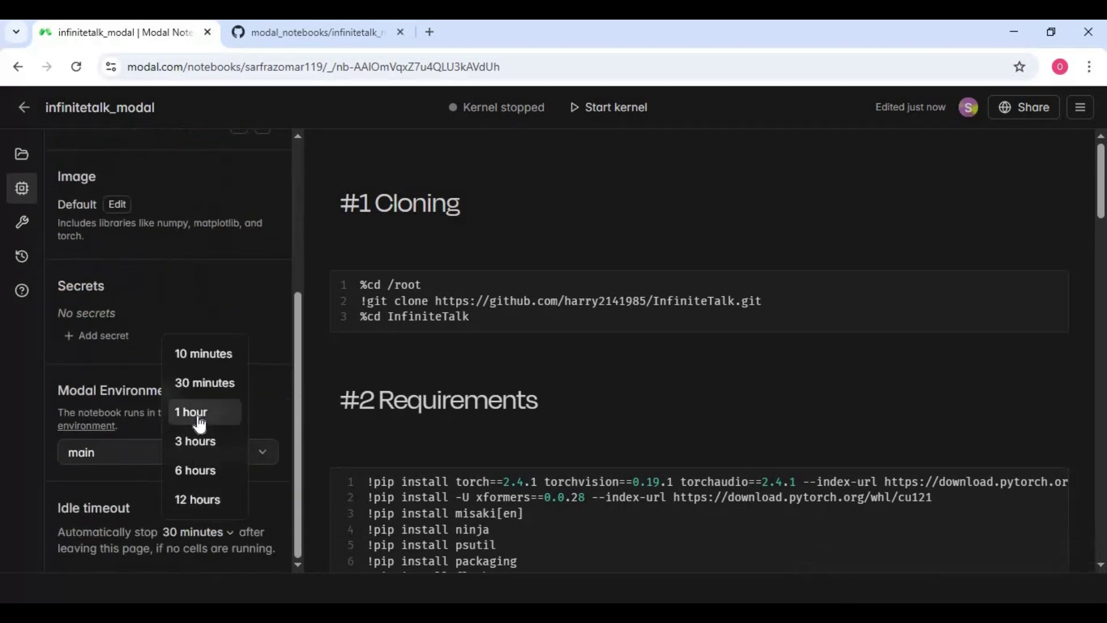
pyautogui.click(197, 416)
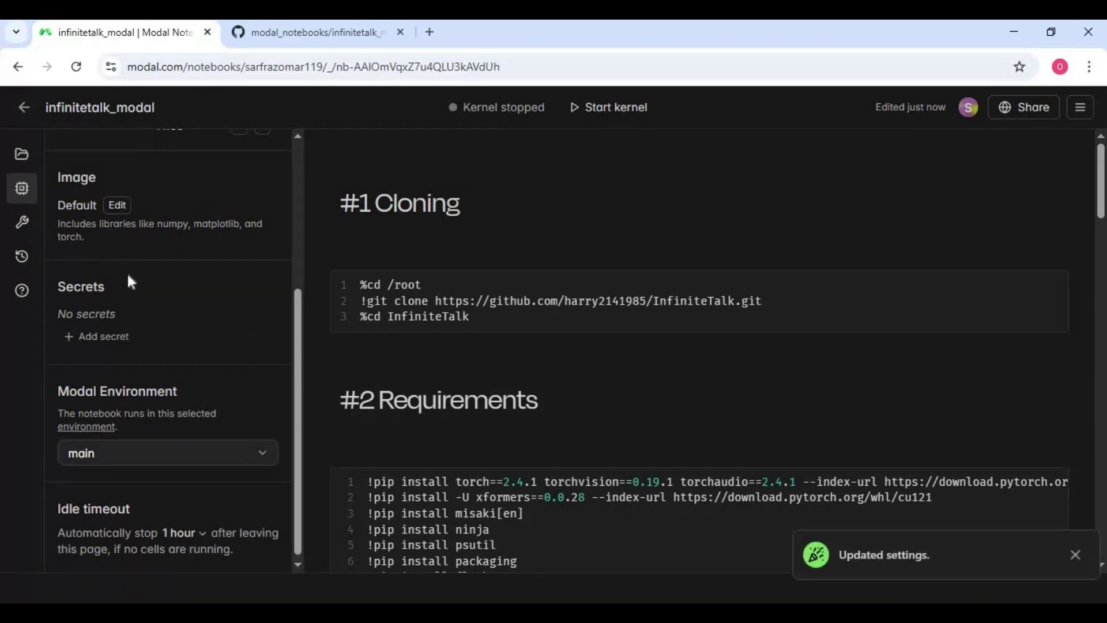
# Step: Start the kernel and run the #1 Cloning cell to clone the InfiniteTalk repository
pyautogui.scroll(4, 127, 274)
pyautogui.click(92, 213)
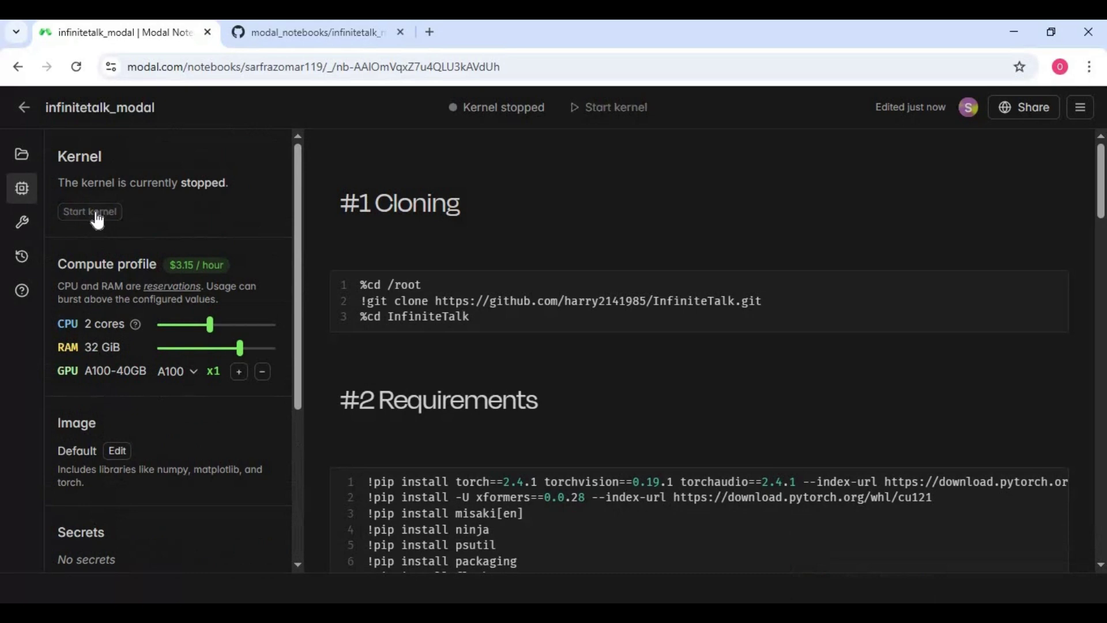
pyautogui.moveTo(136, 339)
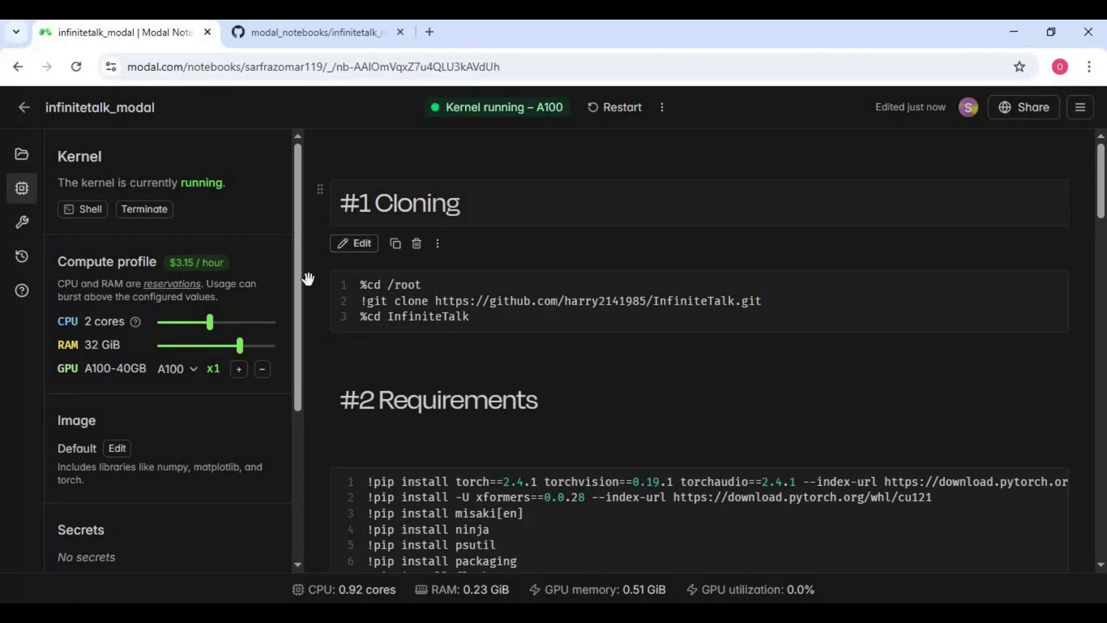
pyautogui.click(345, 355)
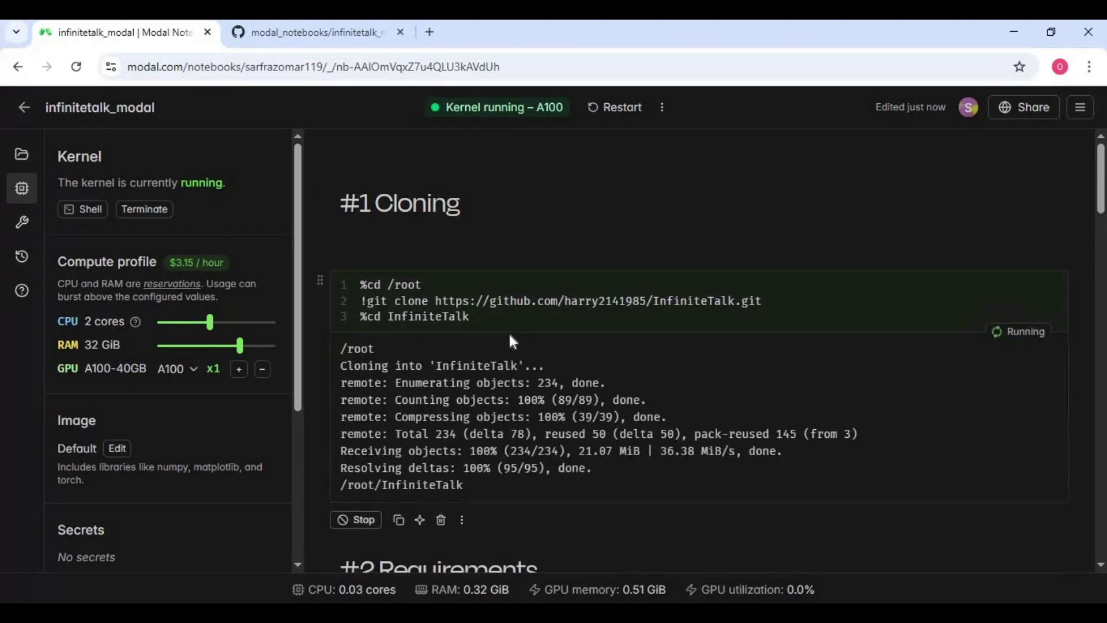
# Step: Run the #2 Requirements cell, declining the switch to uv and having that choice remembered
pyautogui.scroll(-3, 513, 356)
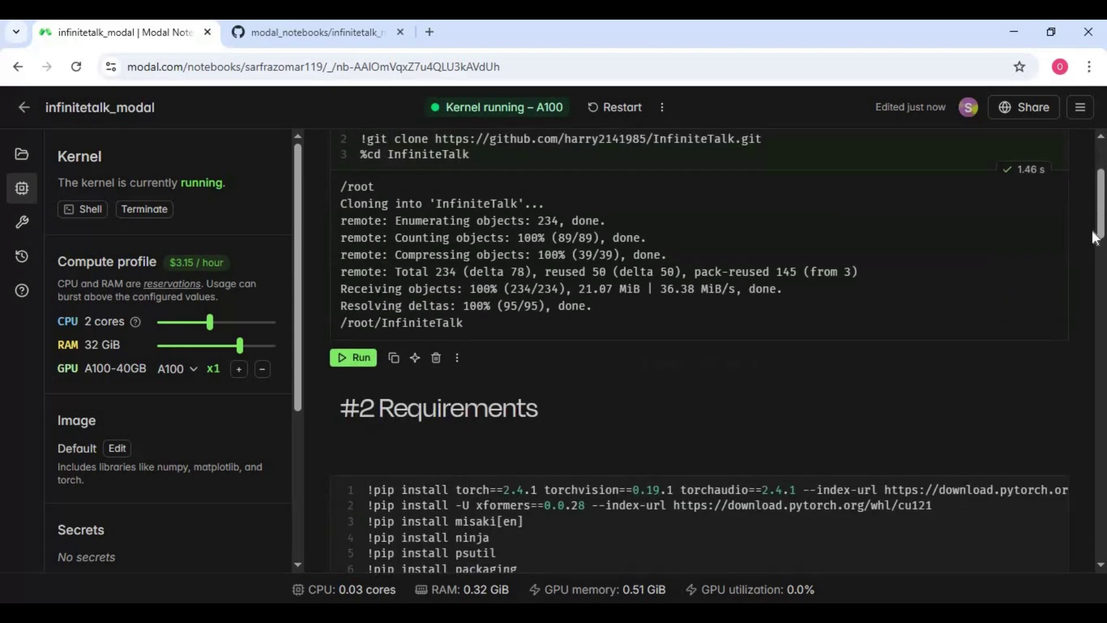
pyautogui.scroll(-5, 377, 347)
pyautogui.scroll(-3, 377, 347)
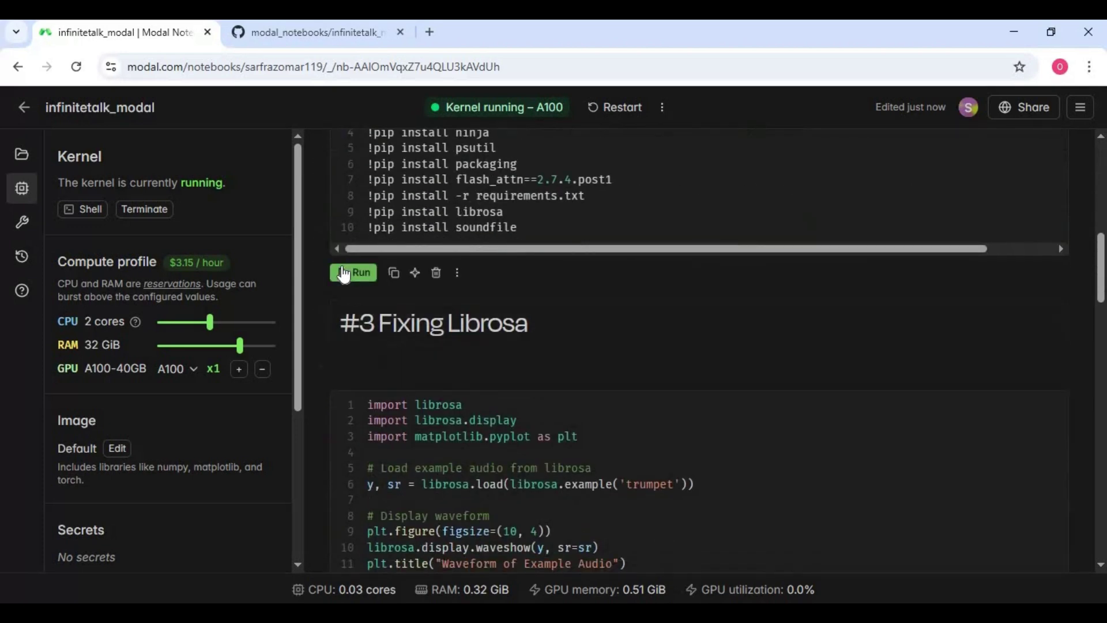
pyautogui.click(346, 271)
pyautogui.click(343, 425)
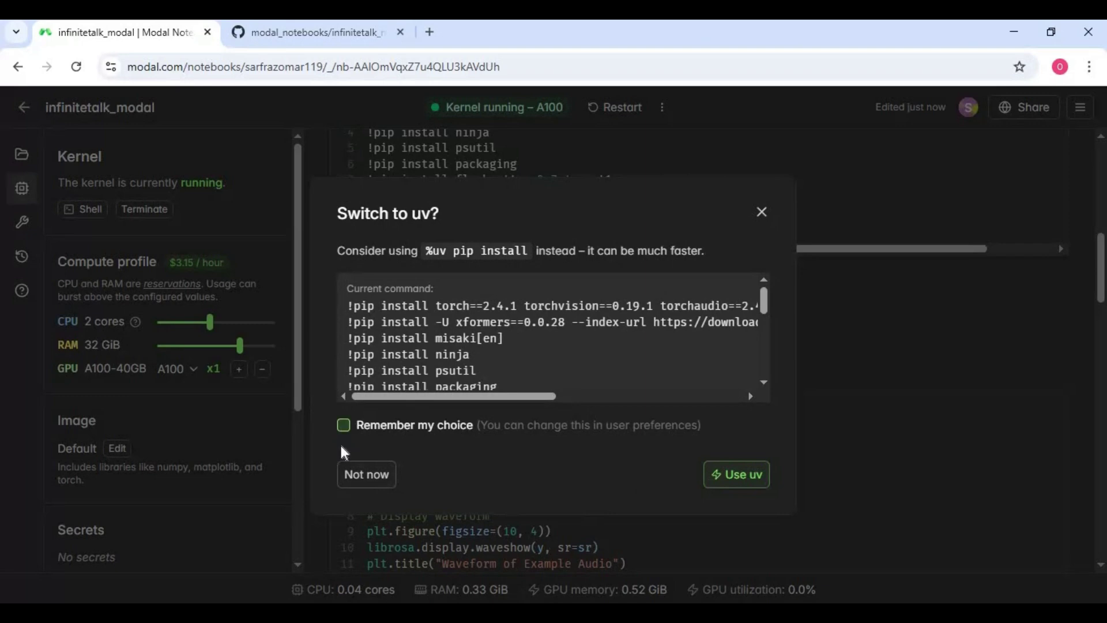
pyautogui.click(366, 474)
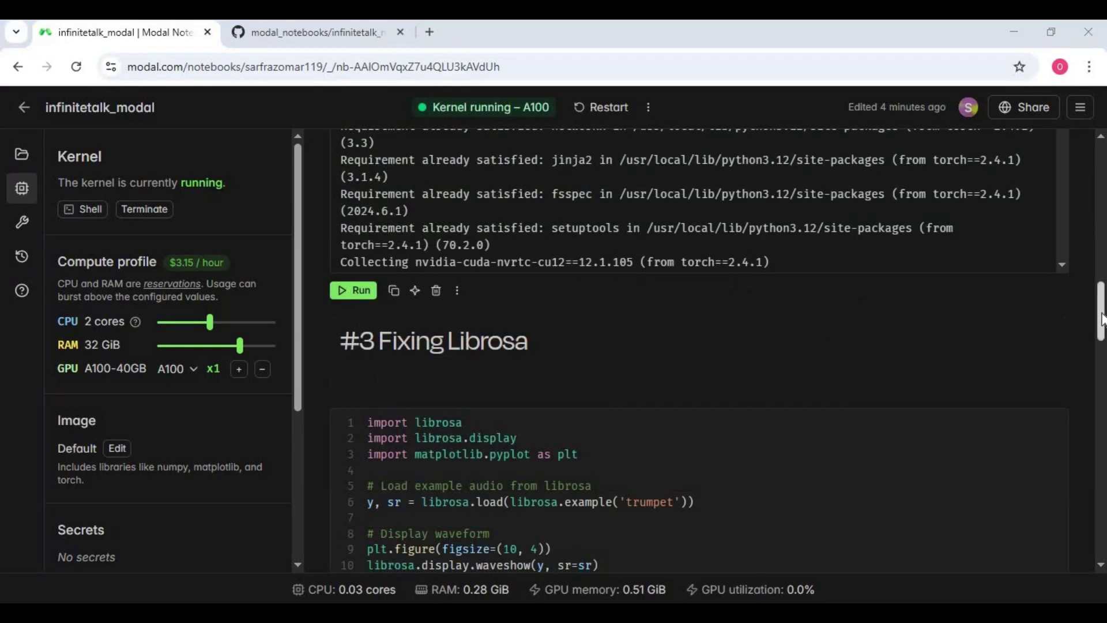
# Step: Run the #3 Fixing Librosa cell and the #4 ffmpeg Install cell
pyautogui.scroll(-6, 1101, 319)
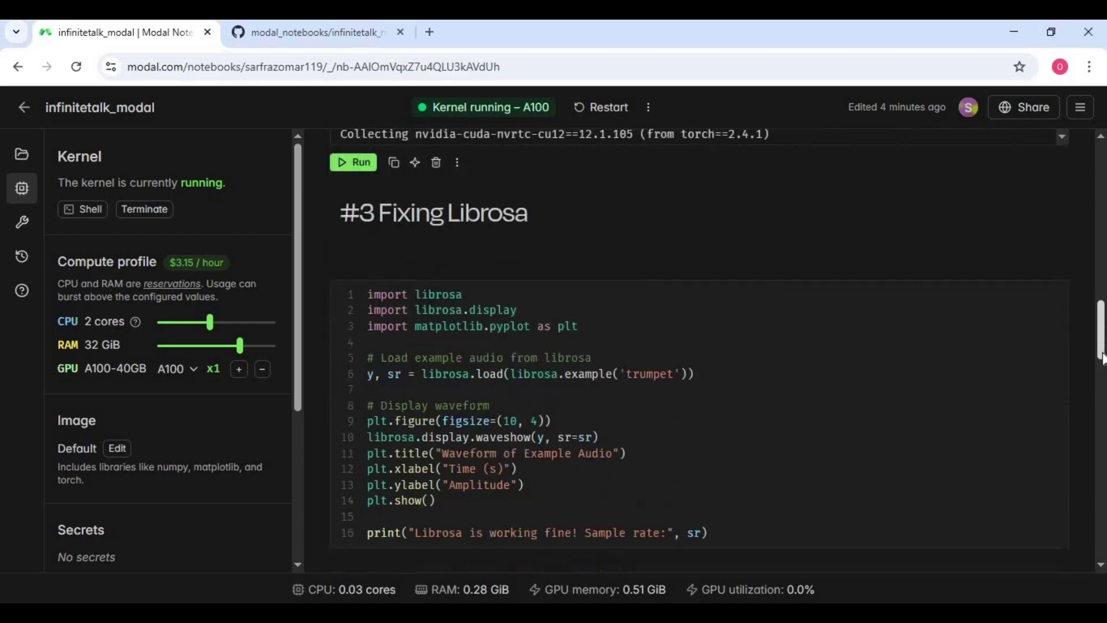
pyautogui.click(365, 339)
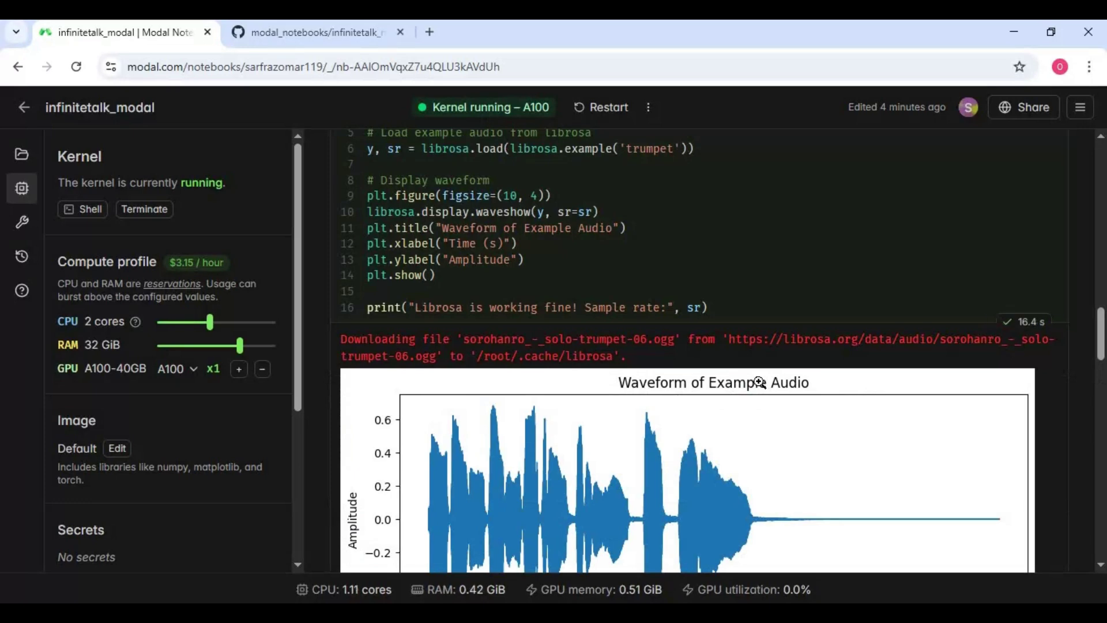
pyautogui.scroll(-5, 780, 458)
pyautogui.scroll(-3, 781, 459)
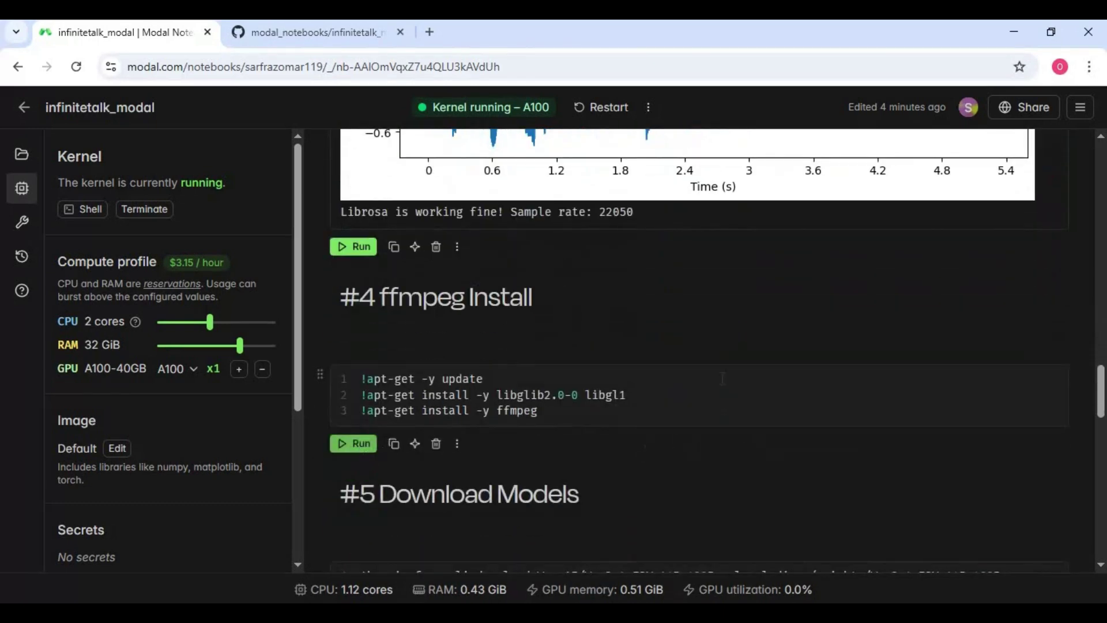
pyautogui.click(722, 378)
pyautogui.hotkey('shift', 'Return')
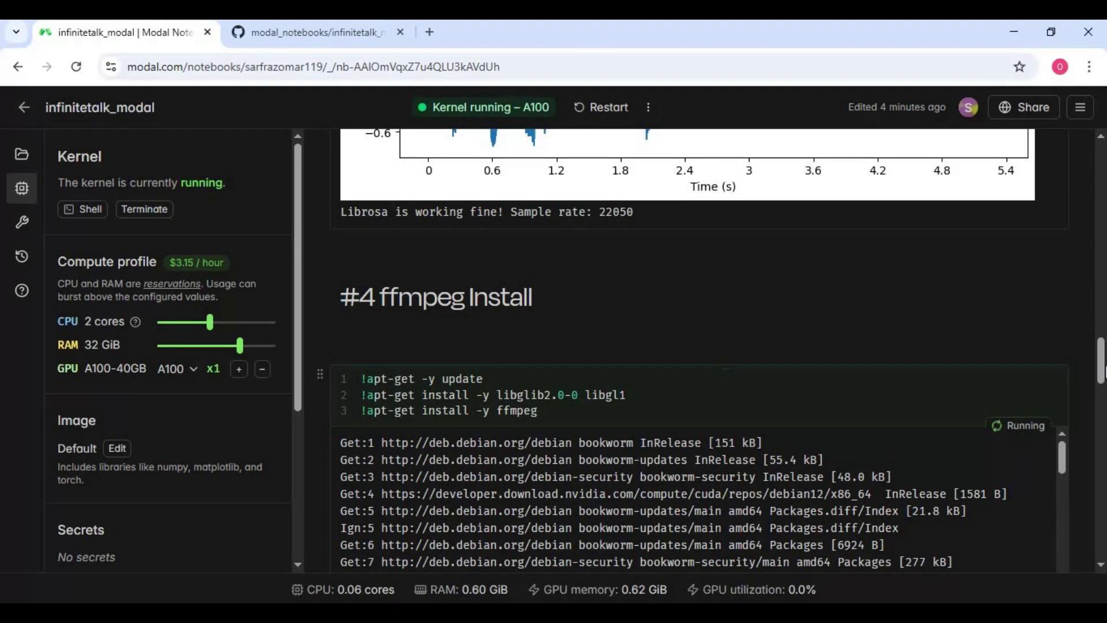
# Step: Run the #5 Download Models cell to fetch the Wan2.1-I2V-14B-480P, chinese-wav2vec2-base and InfiniteTalk weights
pyautogui.scroll(-3, 1102, 370)
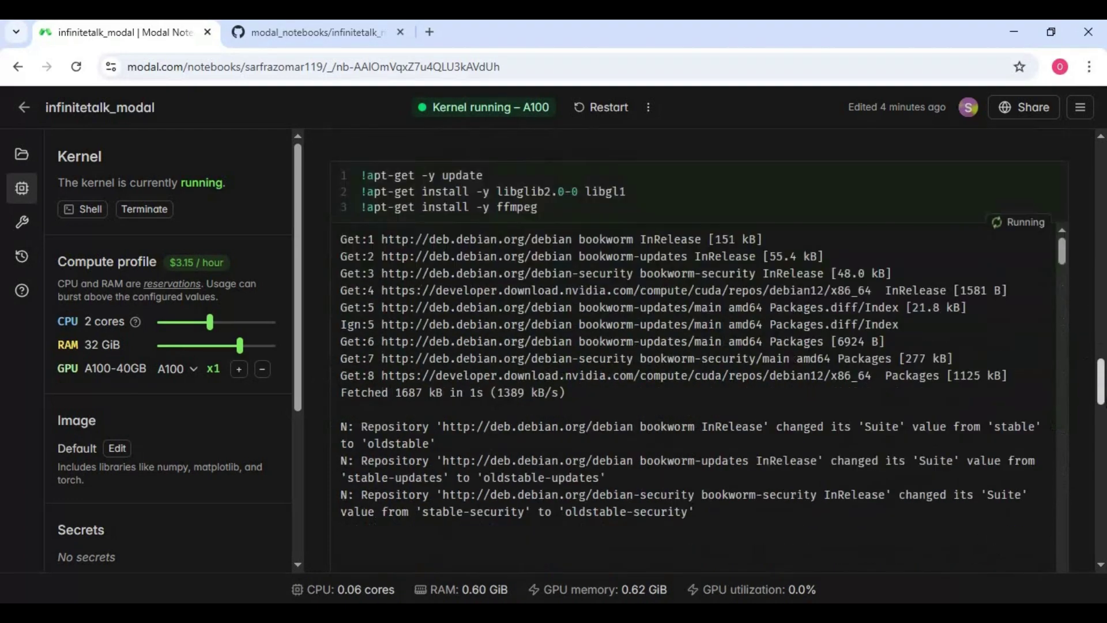
pyautogui.scroll(-8, 1101, 375)
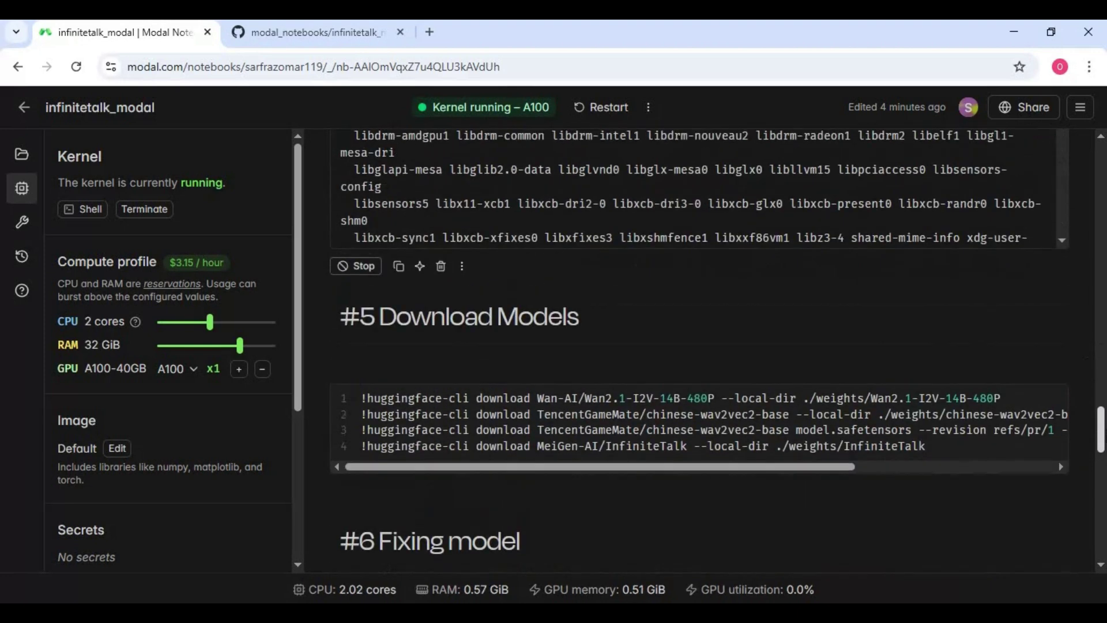
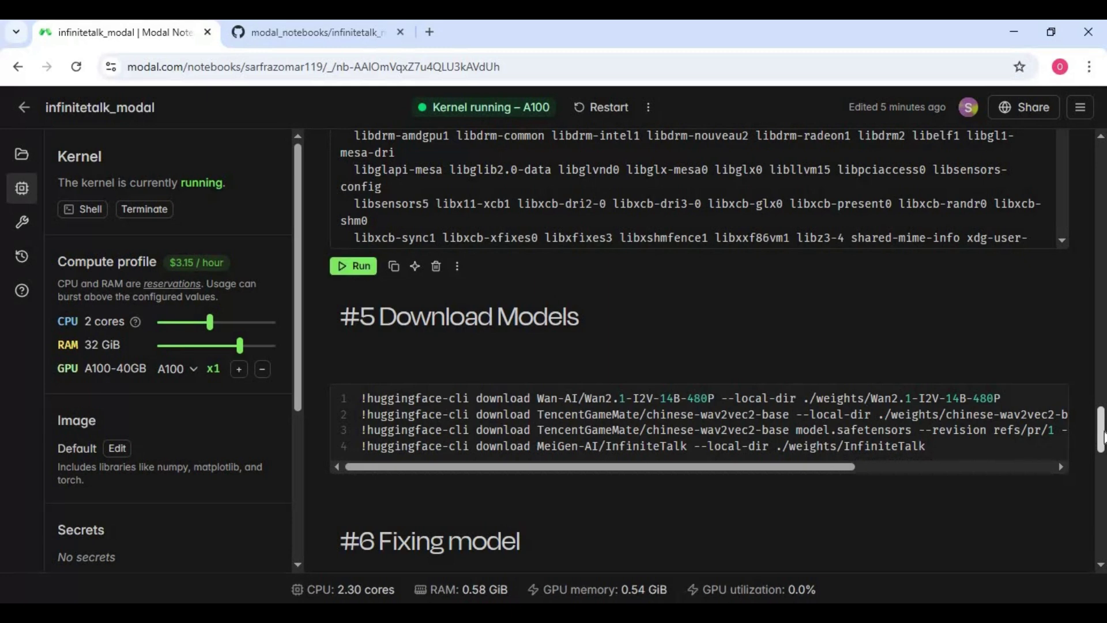
pyautogui.moveTo(348, 469)
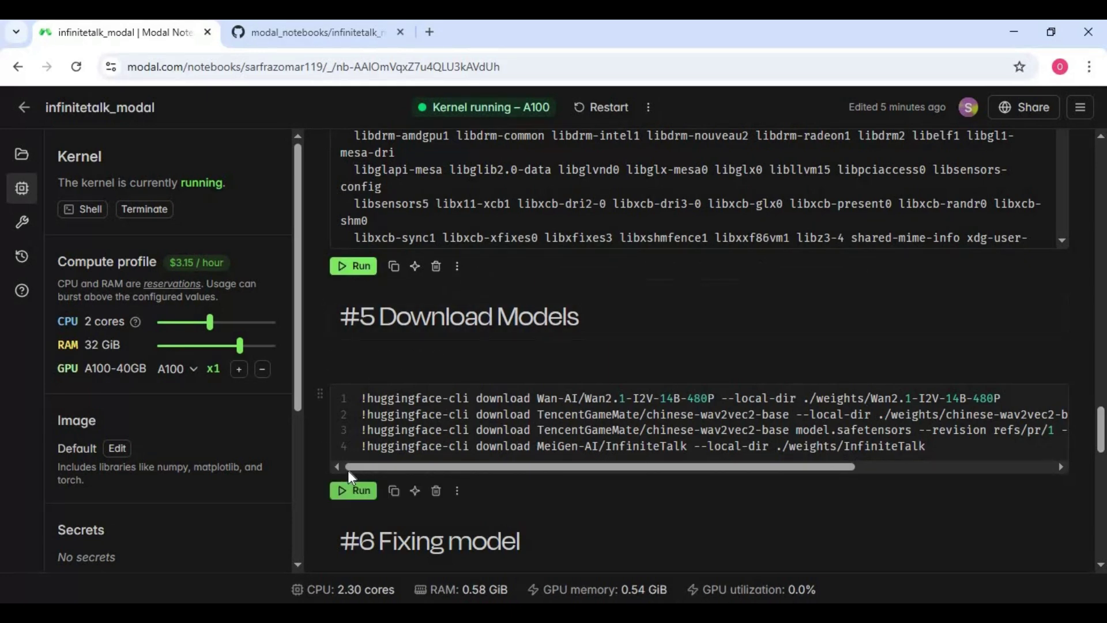
pyautogui.click(344, 490)
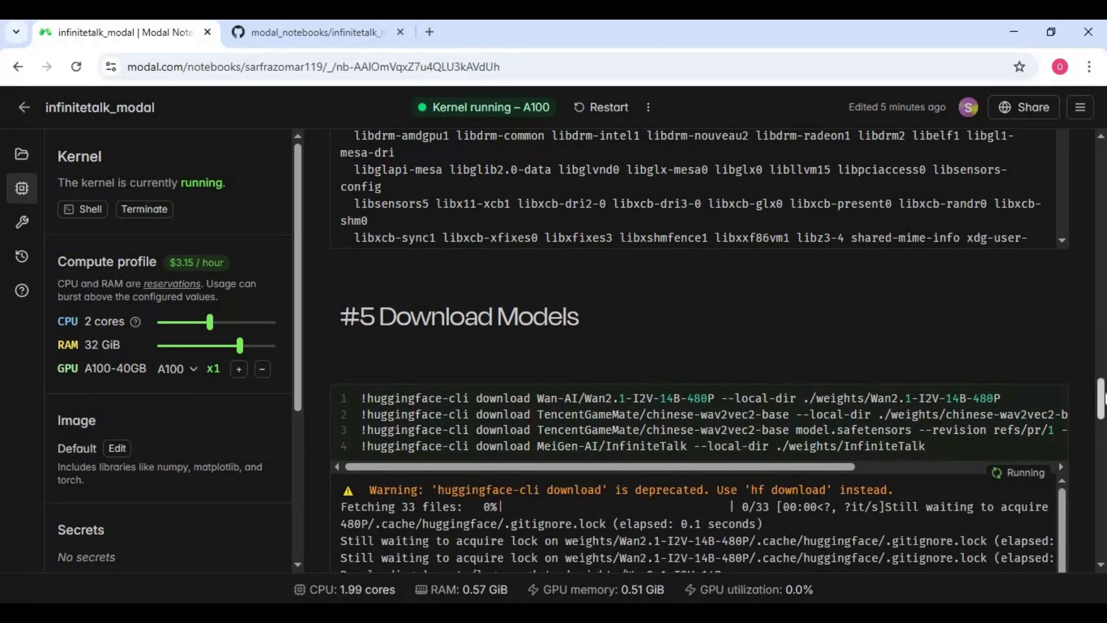
# Step: Run both #6 Fixing model cells to patch multitalk.py for Python 3.12 and comment out the output_attentions line in wav2vec2.py
pyautogui.moveTo(1103, 412); pyautogui.dragTo(1102, 442)
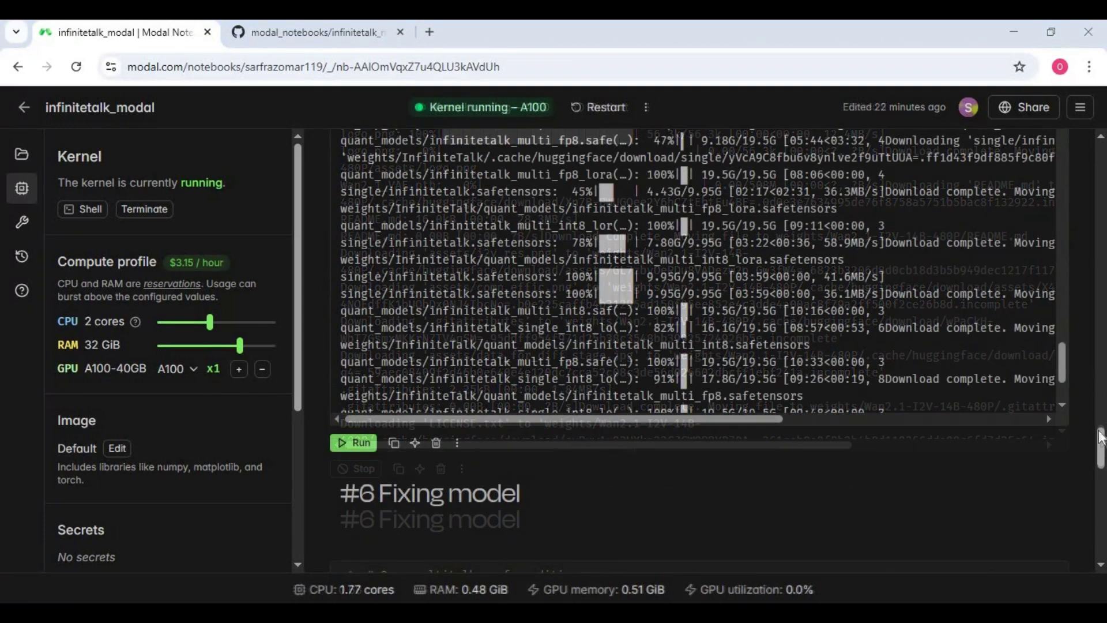
pyautogui.moveTo(1102, 455); pyautogui.dragTo(1103, 496)
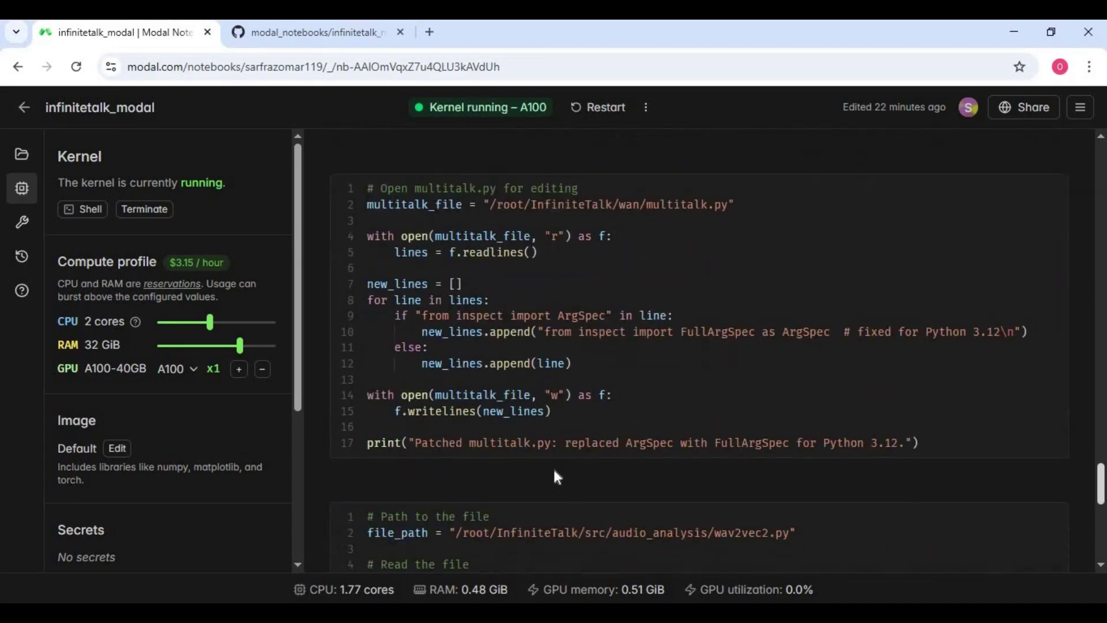
pyautogui.click(359, 475)
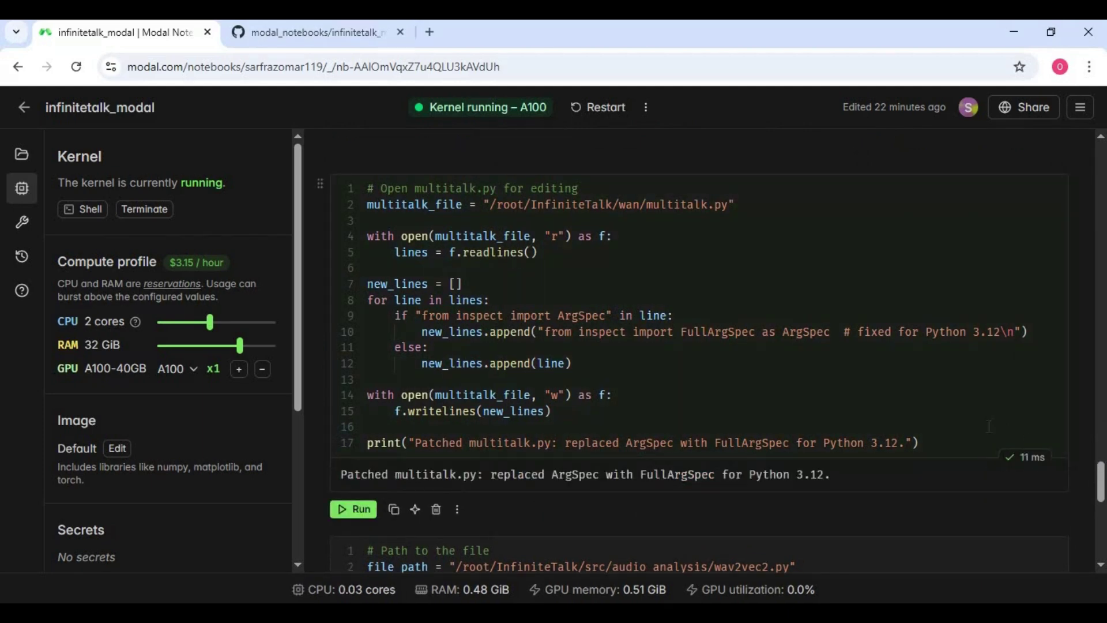
pyautogui.scroll(-8, 989, 428)
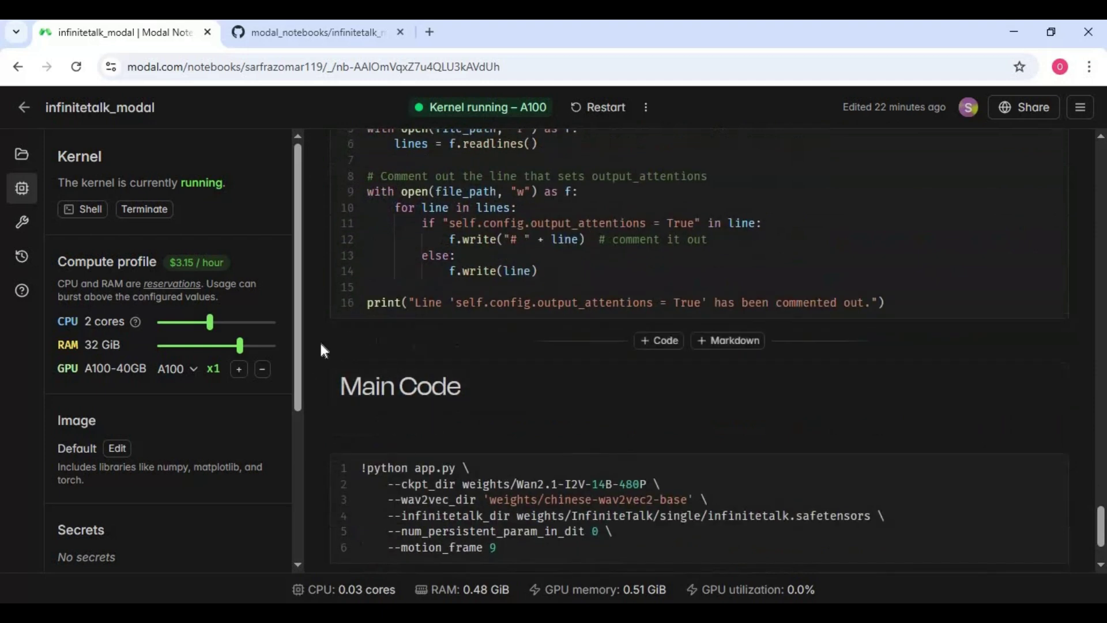
pyautogui.click(353, 336)
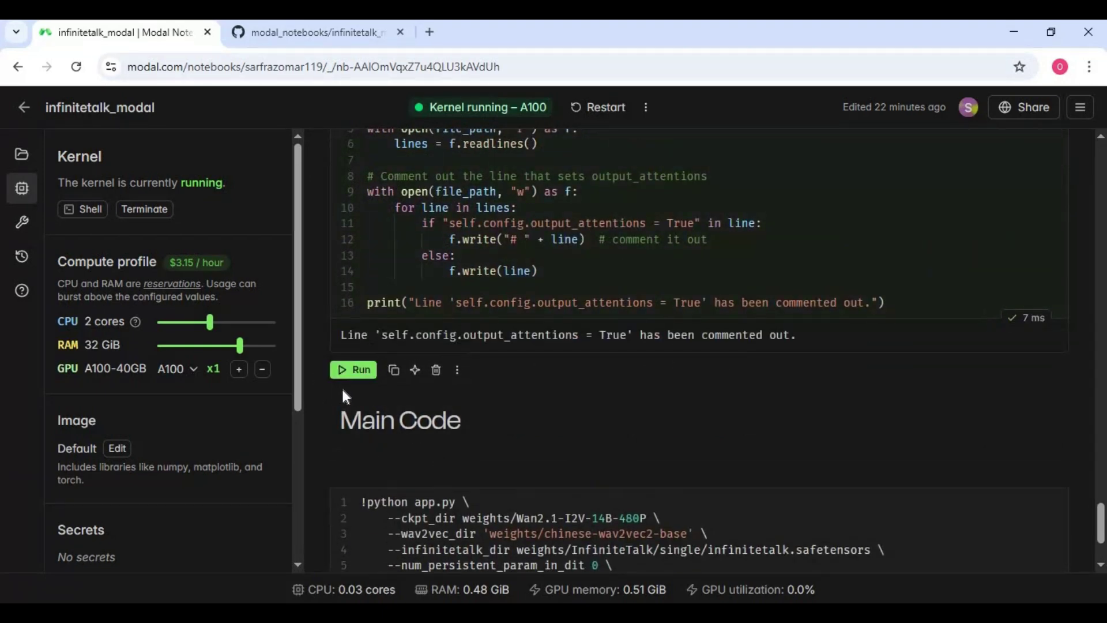
# Step: Run the Main Code cell to launch app.py with the downloaded model weights
pyautogui.scroll(-3, 586, 384)
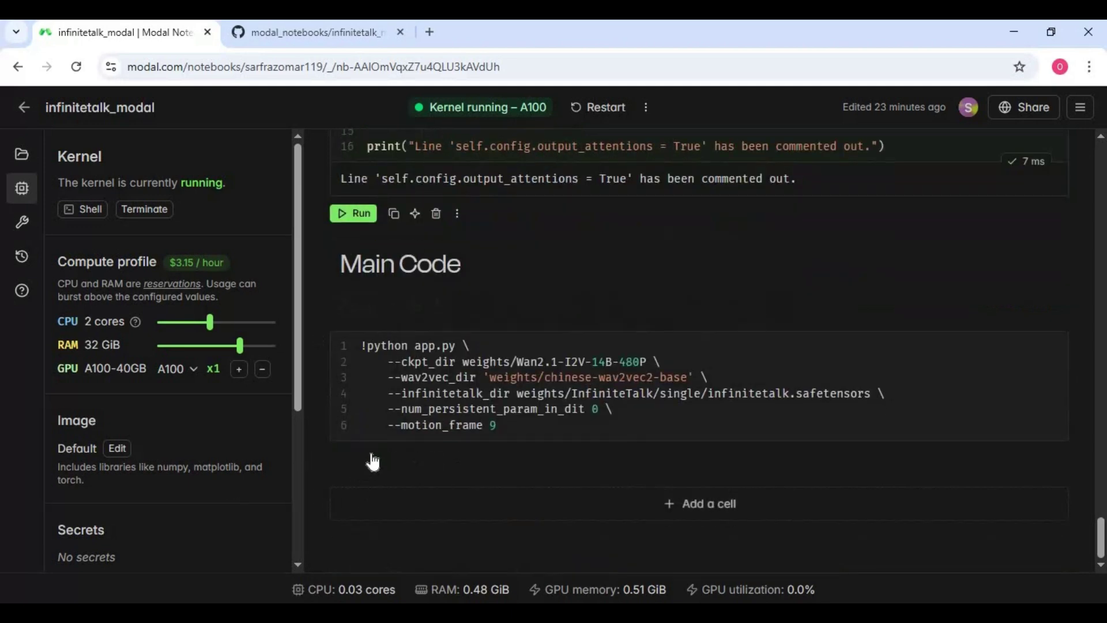
pyautogui.click(358, 459)
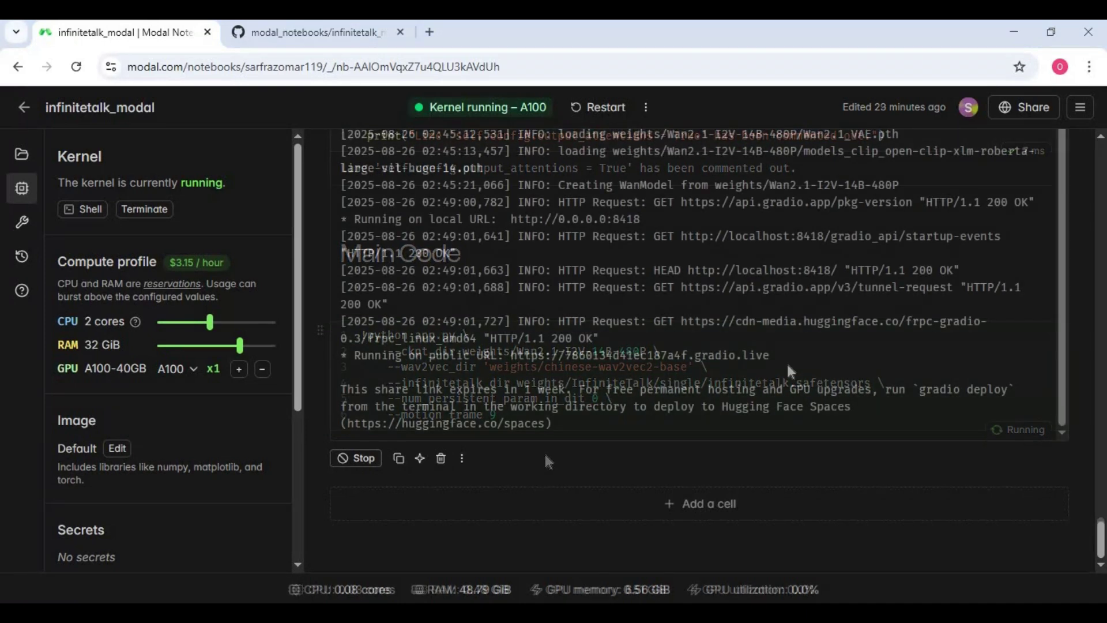
# Step: Copy the public gradio.live URL from the Main Code output and open it in a new browser tab
pyautogui.moveTo(770, 355); pyautogui.dragTo(511, 356)
pyautogui.hotkey('ctrl', 'c')
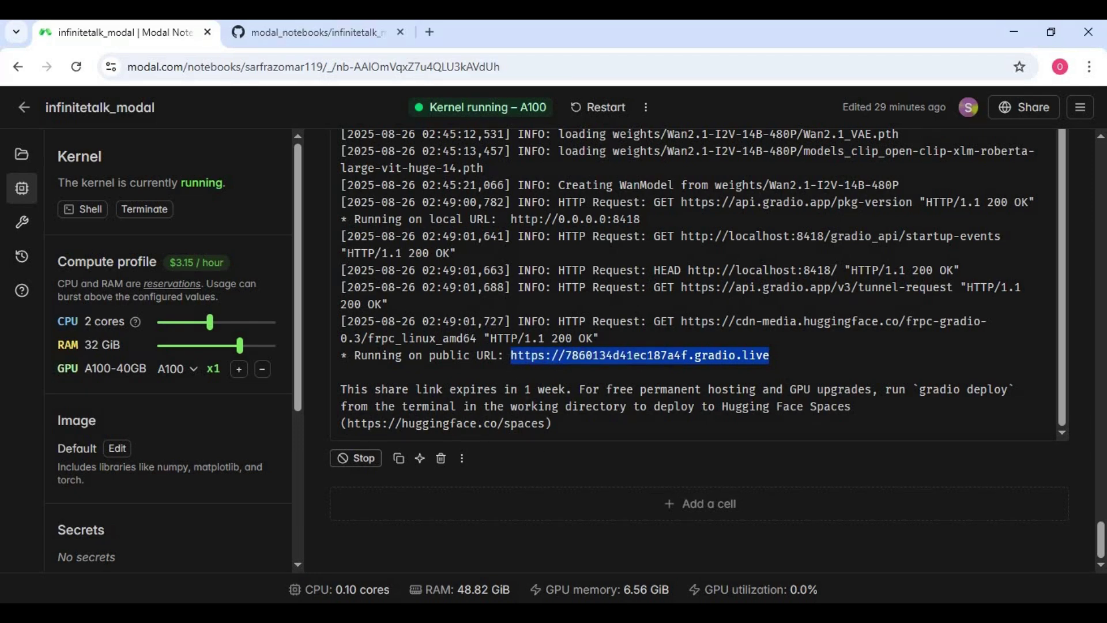
pyautogui.click(429, 32)
pyautogui.hotkey('ctrl', 'v')
pyautogui.press('Return')
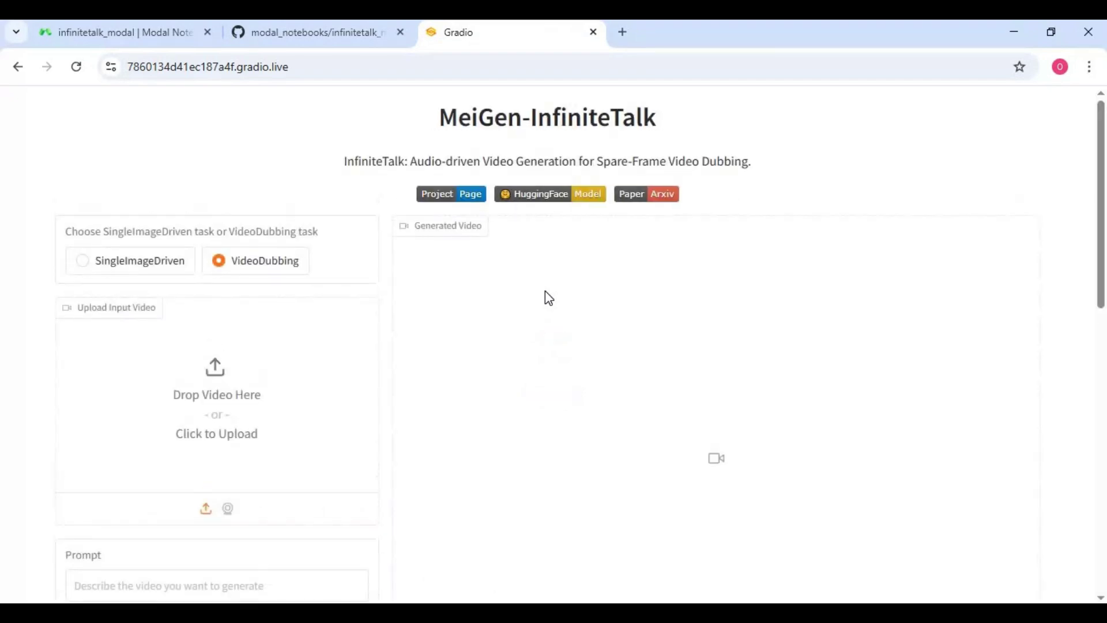
pyautogui.scroll(-10, 547, 294)
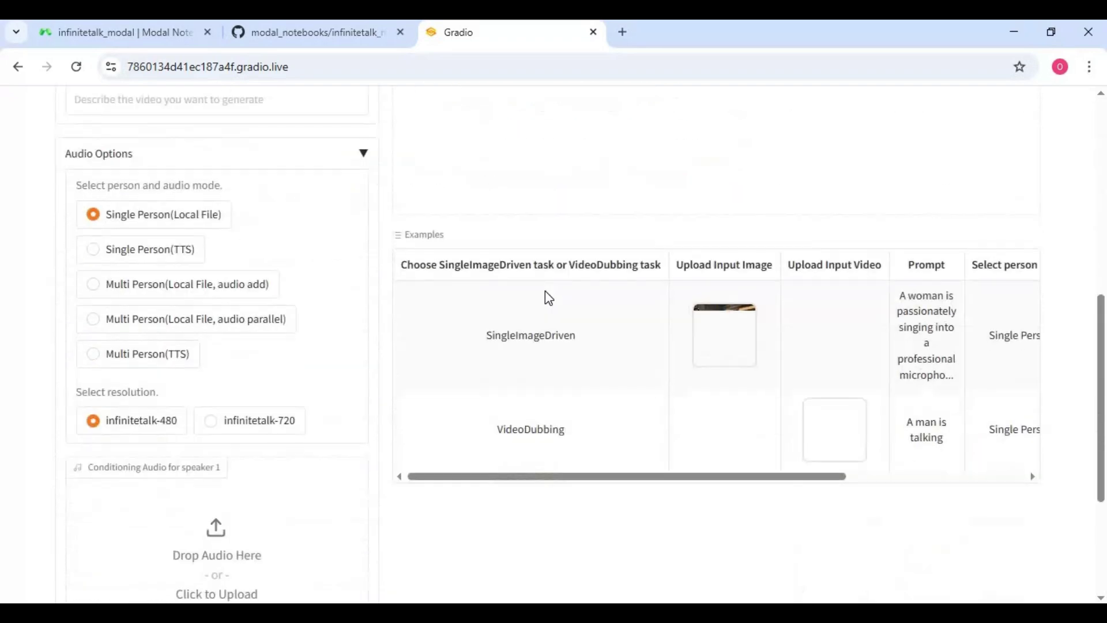
pyautogui.scroll(6, 546, 294)
pyautogui.scroll(5, 547, 297)
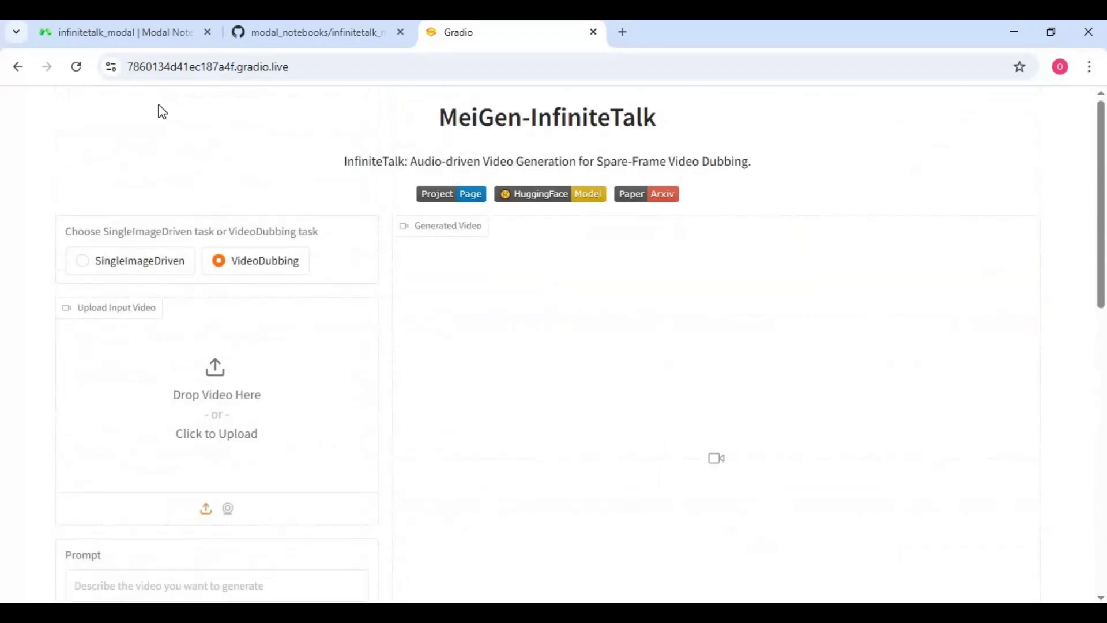
# Step: Append /?__theme=dark to the Gradio page's address and reload it in the dark theme
pyautogui.click(338, 67)
pyautogui.click(337, 68)
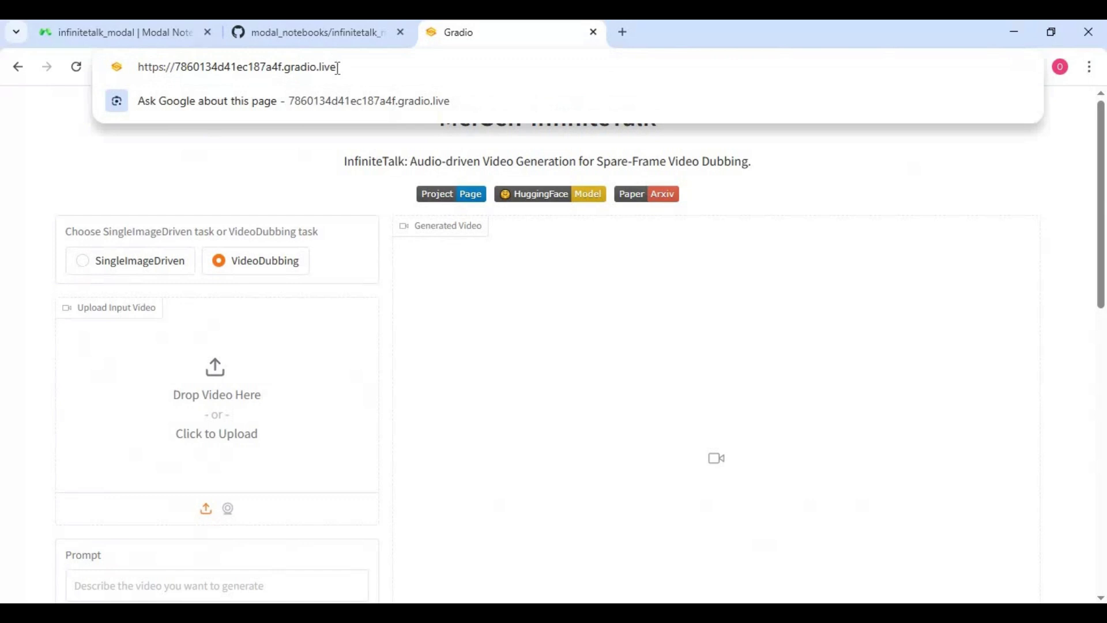
pyautogui.write('/?__th')
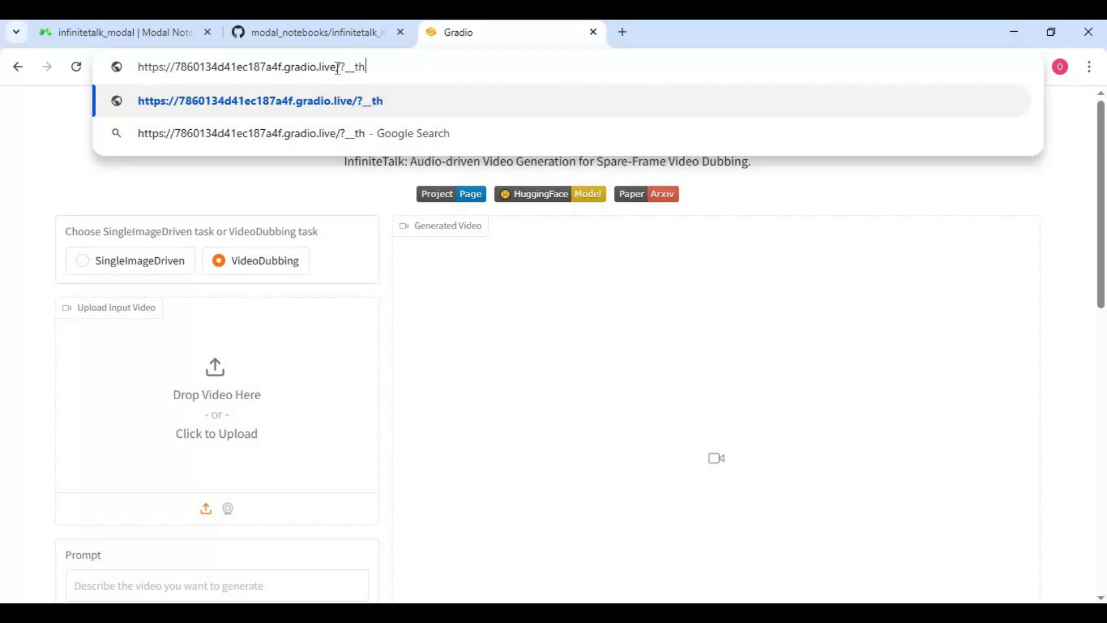
pyautogui.write('eme=dark')
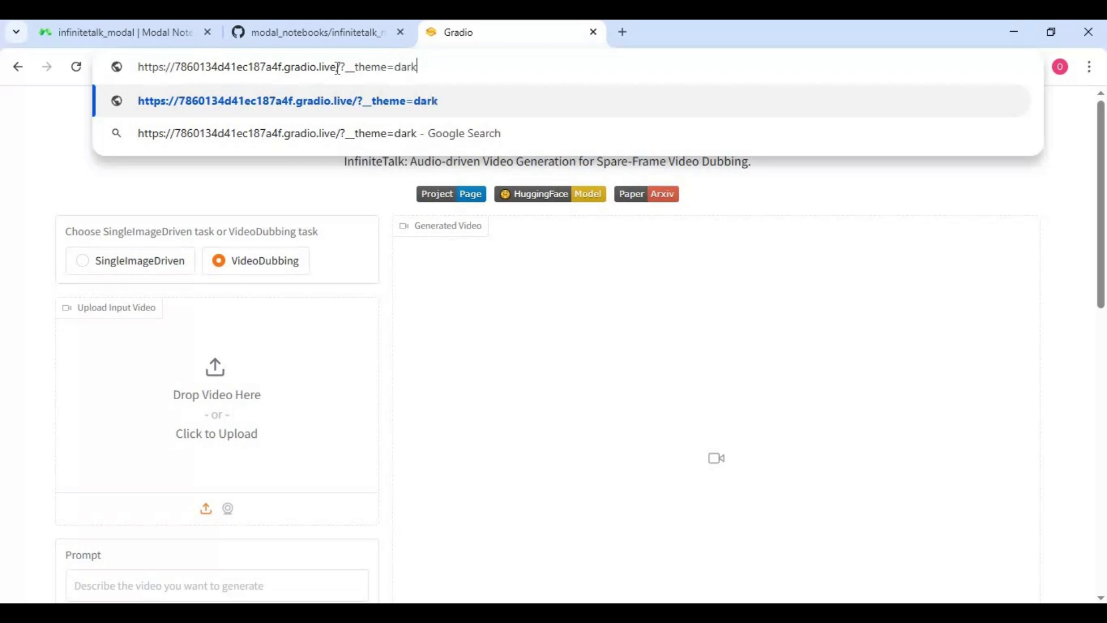
pyautogui.press('Return')
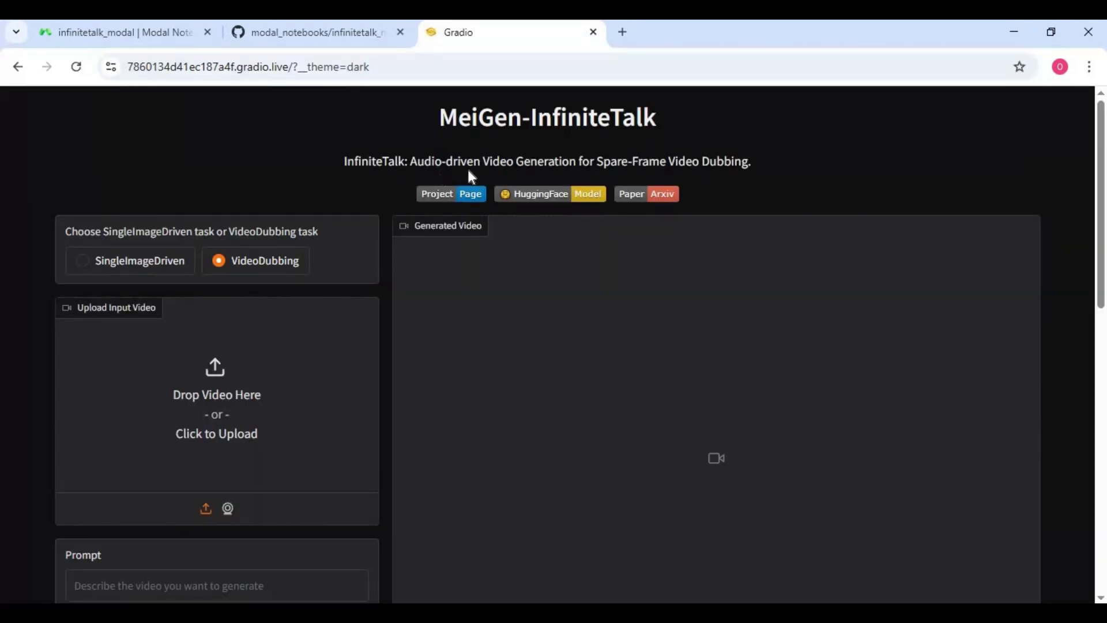
# Step: Set the task to VideoDubbing and upload 5096930-hd_1920_1080_24fps.mp4 from the Downloads folder as the input video
pyautogui.scroll(-12, 556, 220)
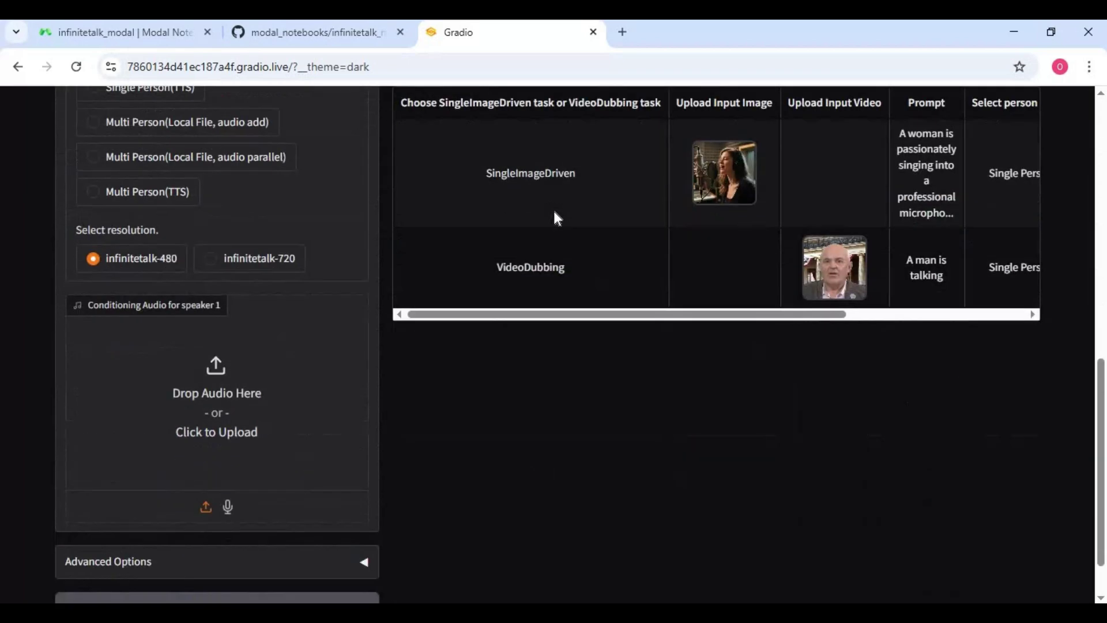
pyautogui.click(556, 220)
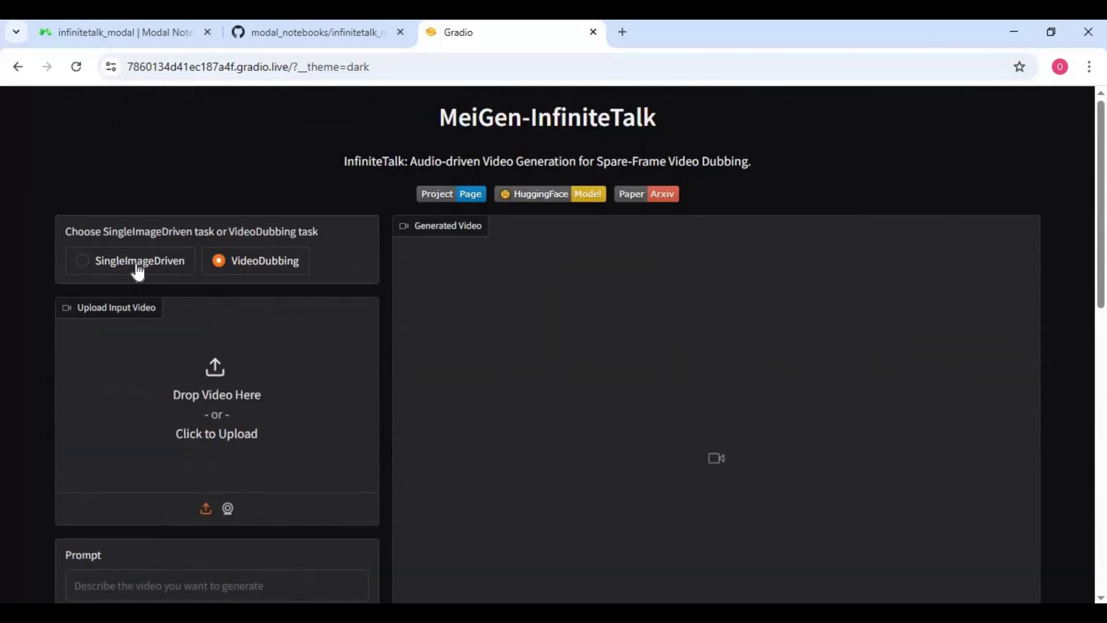
pyautogui.click(138, 270)
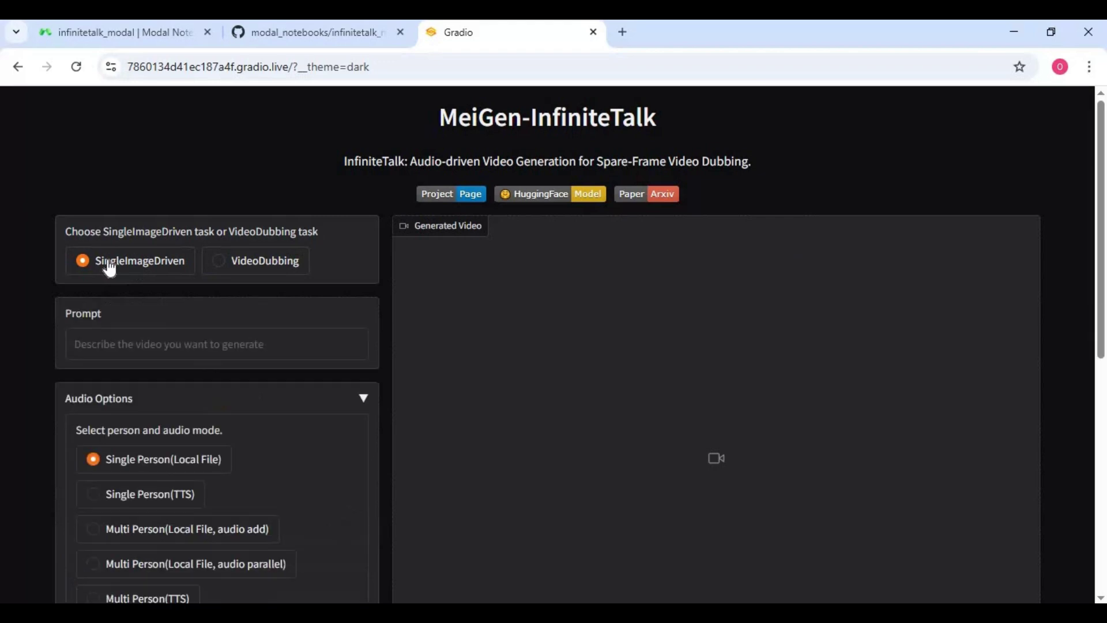
pyautogui.click(279, 260)
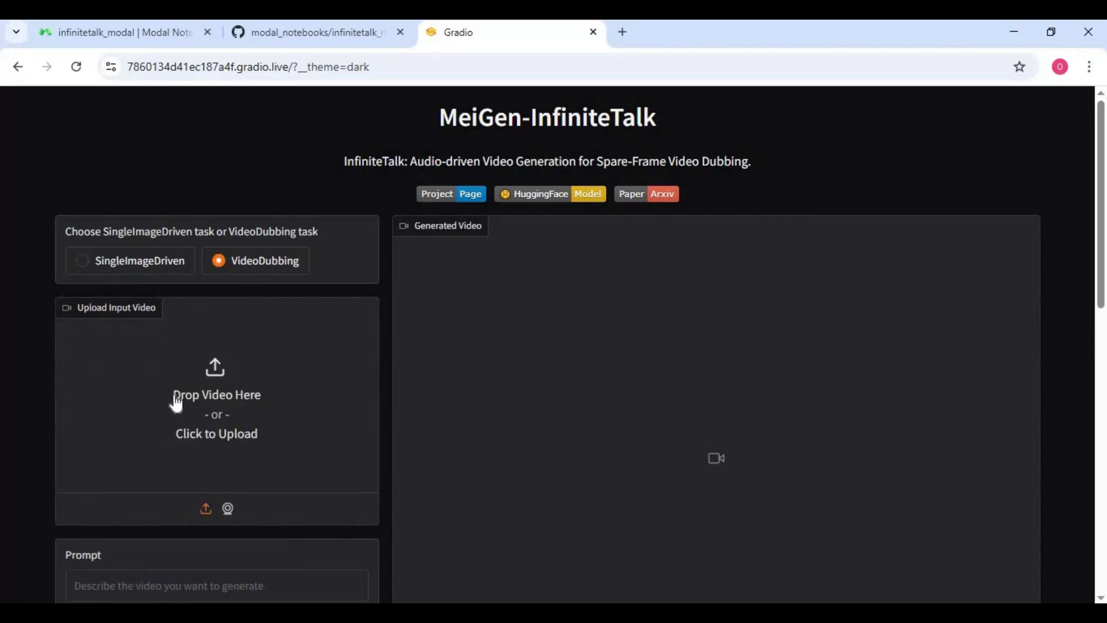
pyautogui.click(217, 433)
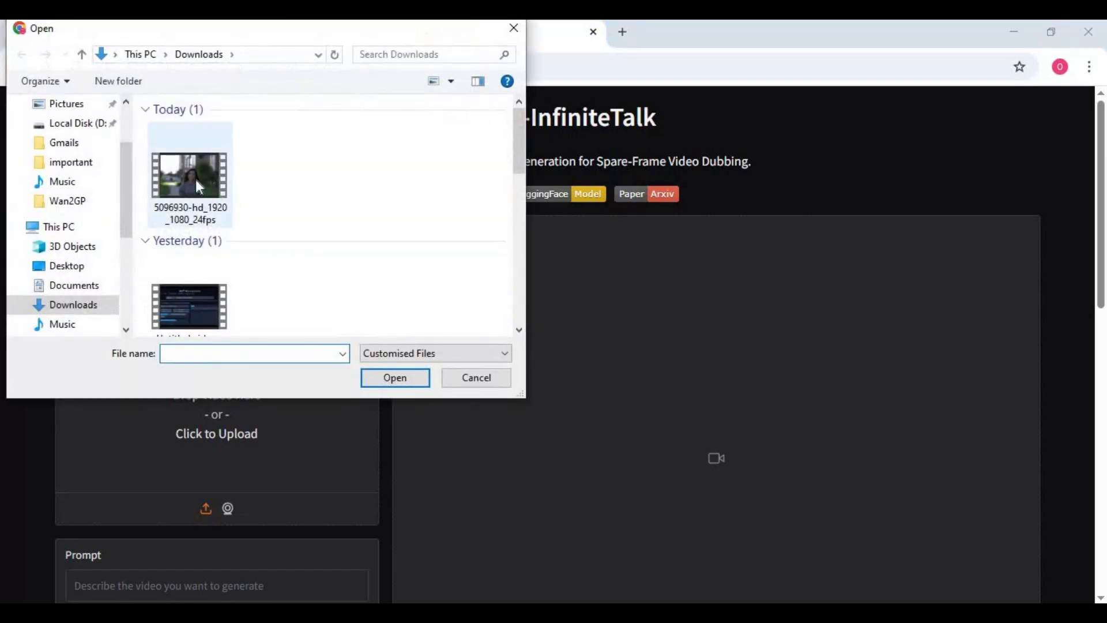
pyautogui.doubleClick(195, 179)
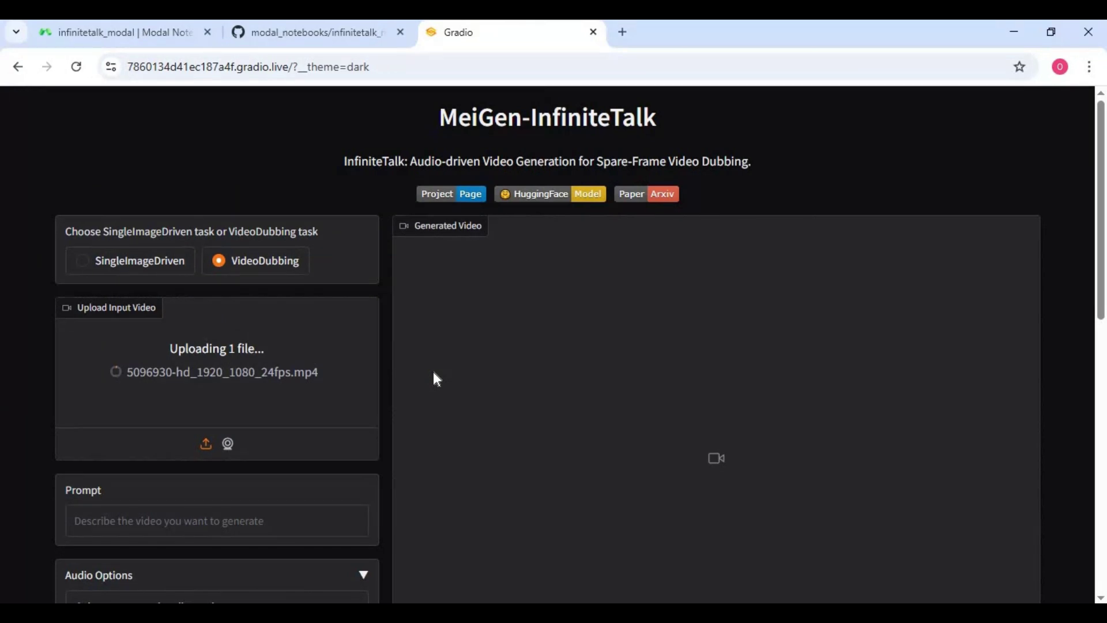
# Step: Enter "girl walking and talking" as the prompt for the generated video
pyautogui.scroll(-2, 231, 415)
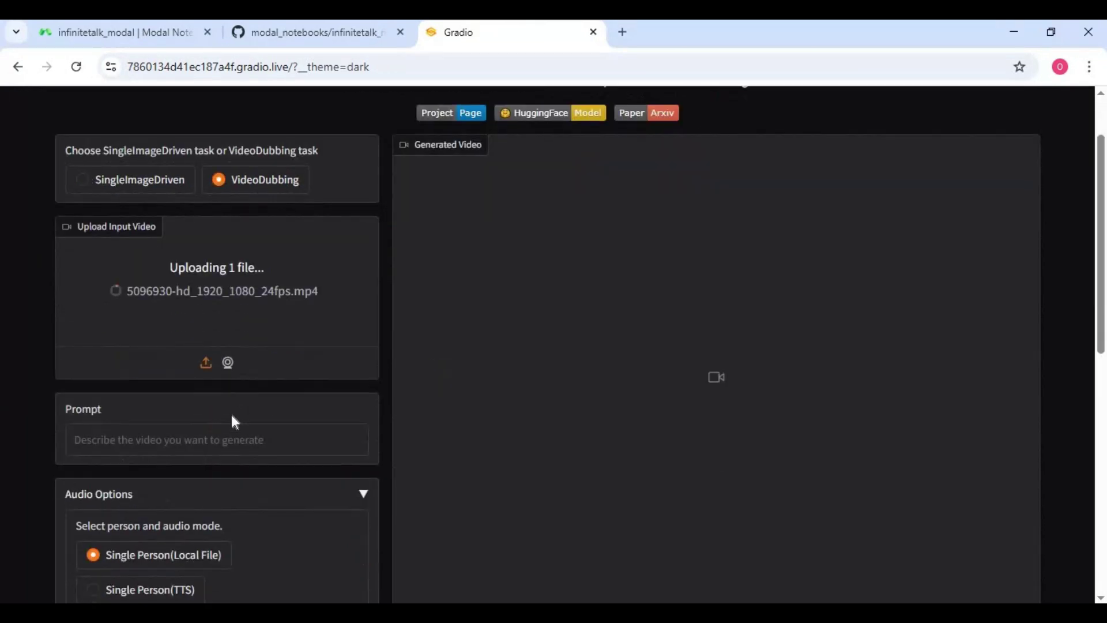
pyautogui.click(197, 443)
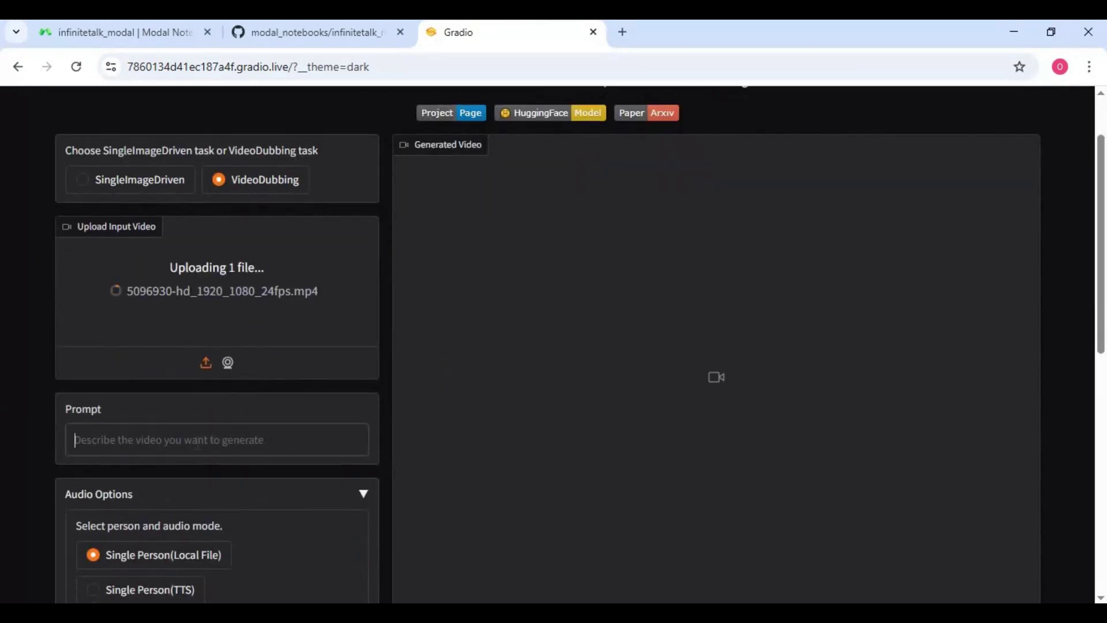
pyautogui.write('girl')
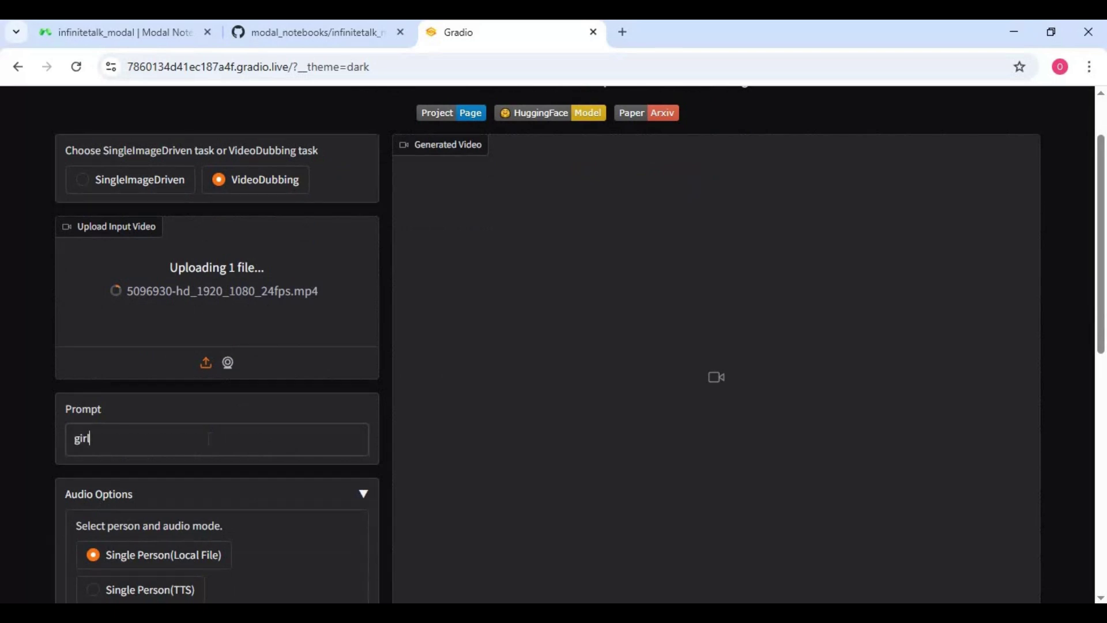
pyautogui.write(' walking and talking')
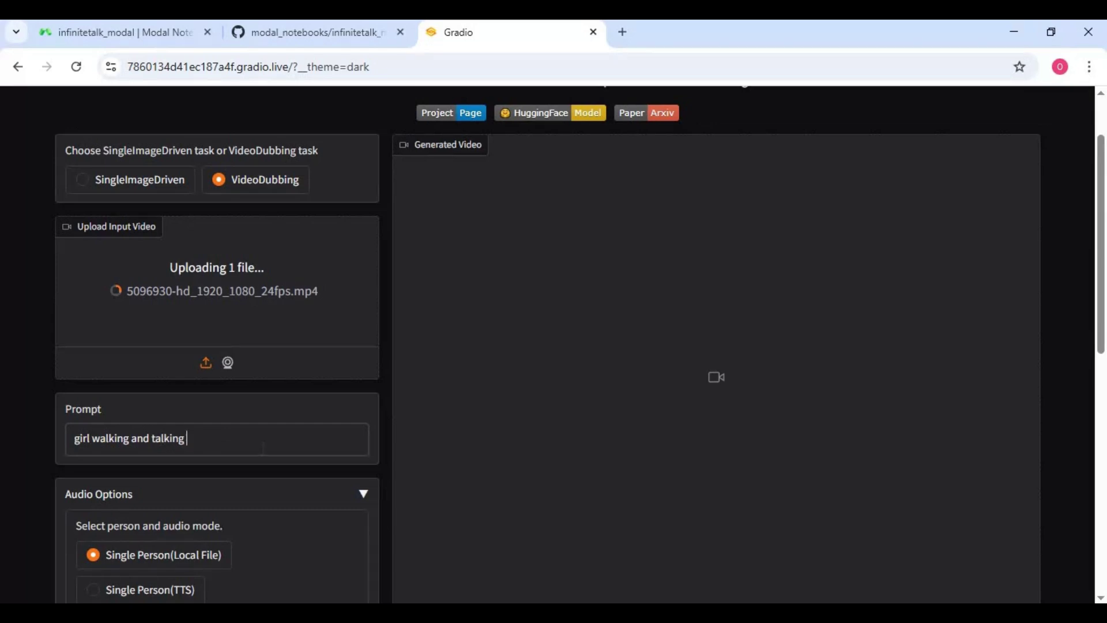
pyautogui.scroll(-3, 272, 456)
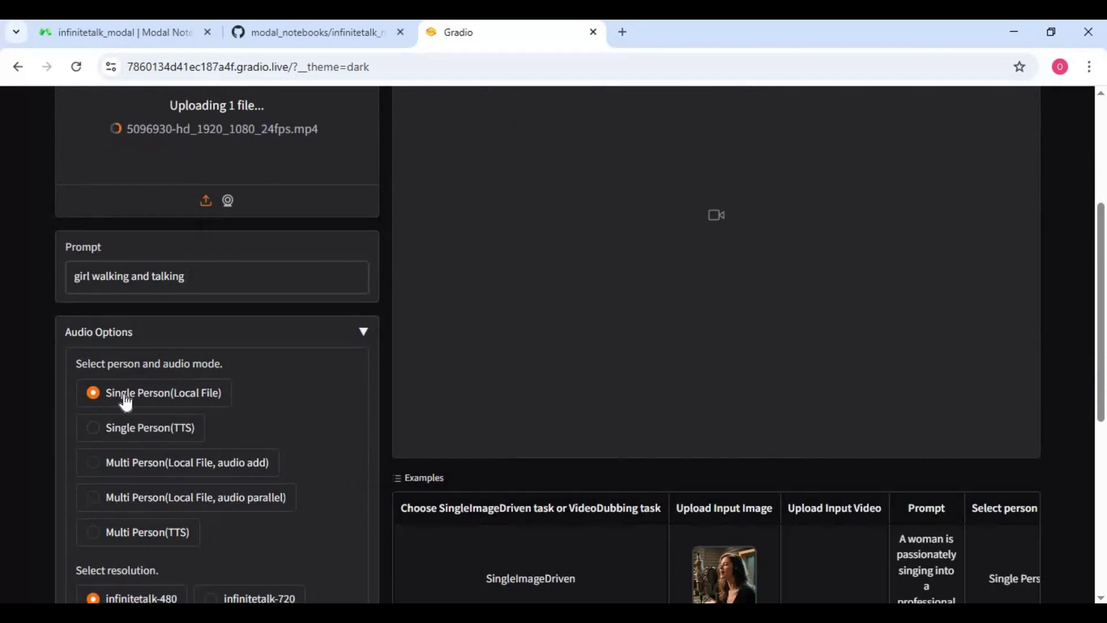
# Step: Upload New Project_vc_2025-08-26_021603_354.wav from the Downloads folder as the conditioning audio for speaker 1
pyautogui.scroll(-3, 269, 437)
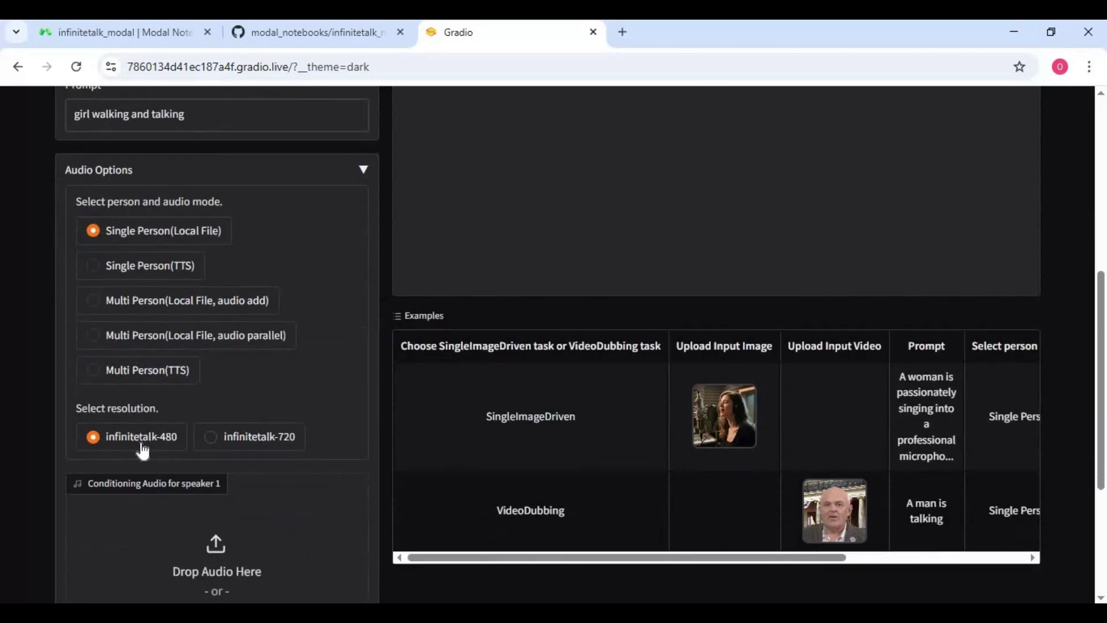
pyautogui.scroll(-2, 346, 508)
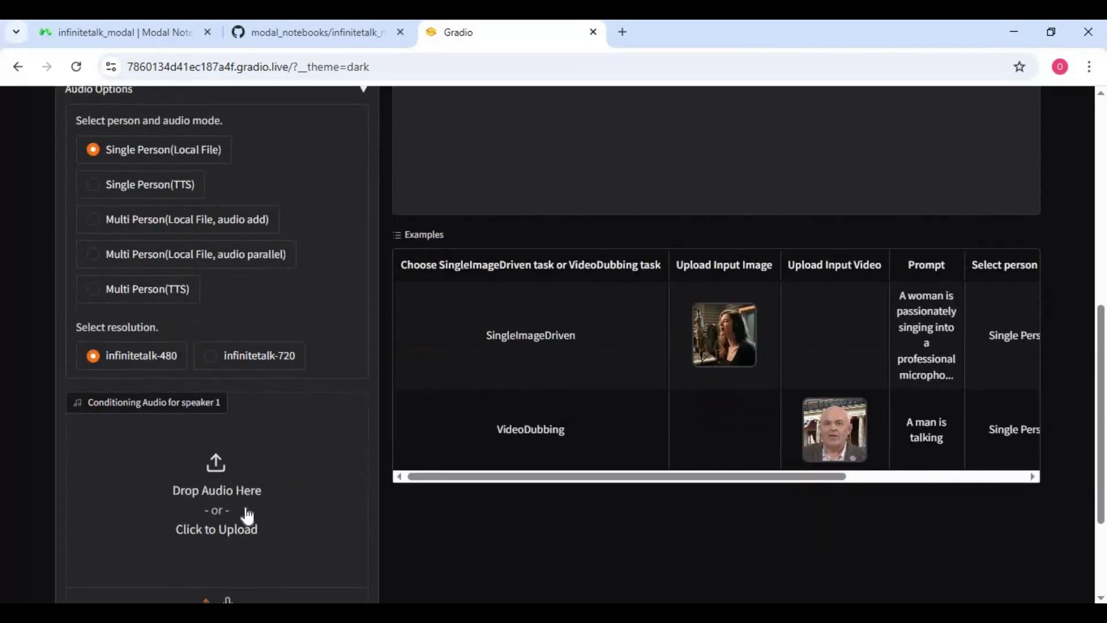
pyautogui.click(198, 426)
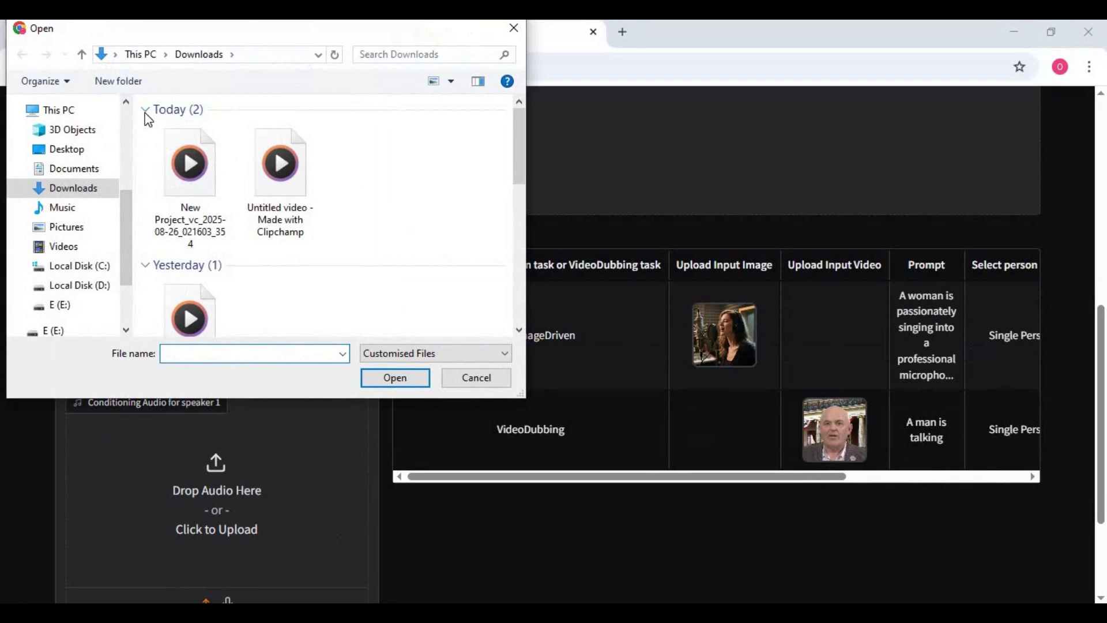
pyautogui.doubleClick(198, 195)
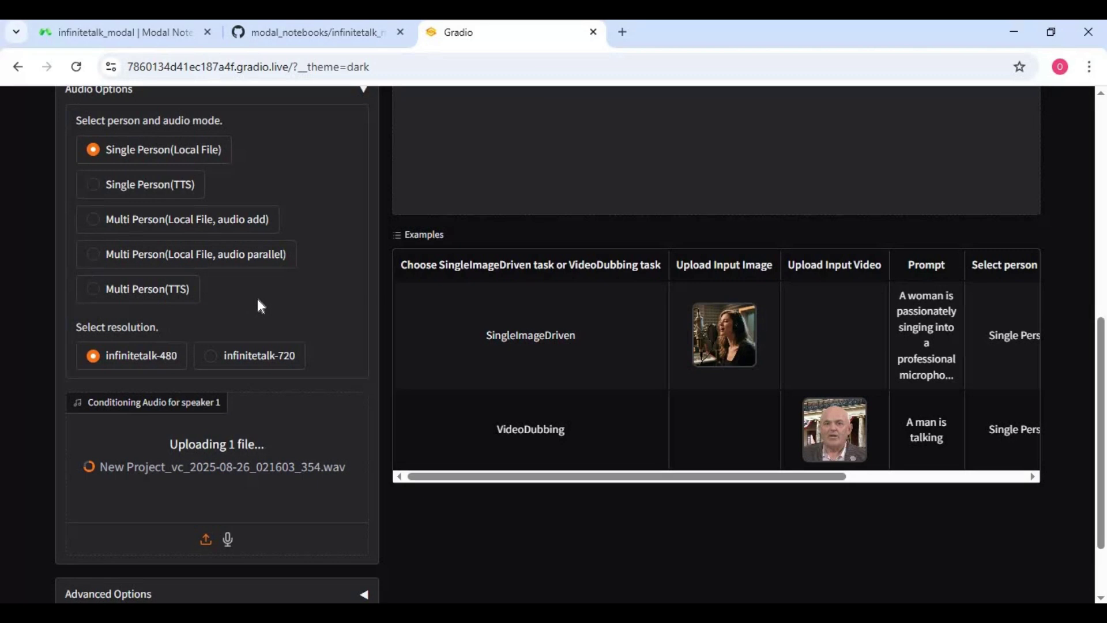
# Step: Play the uploaded input video to check its content
pyautogui.scroll(8, 258, 304)
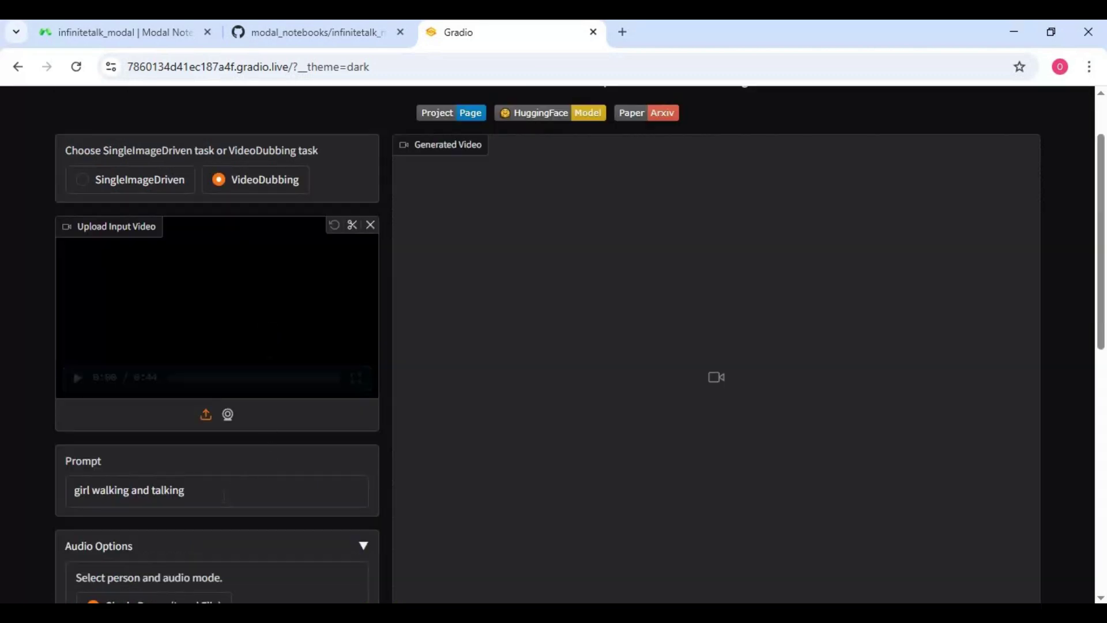
pyautogui.click(78, 388)
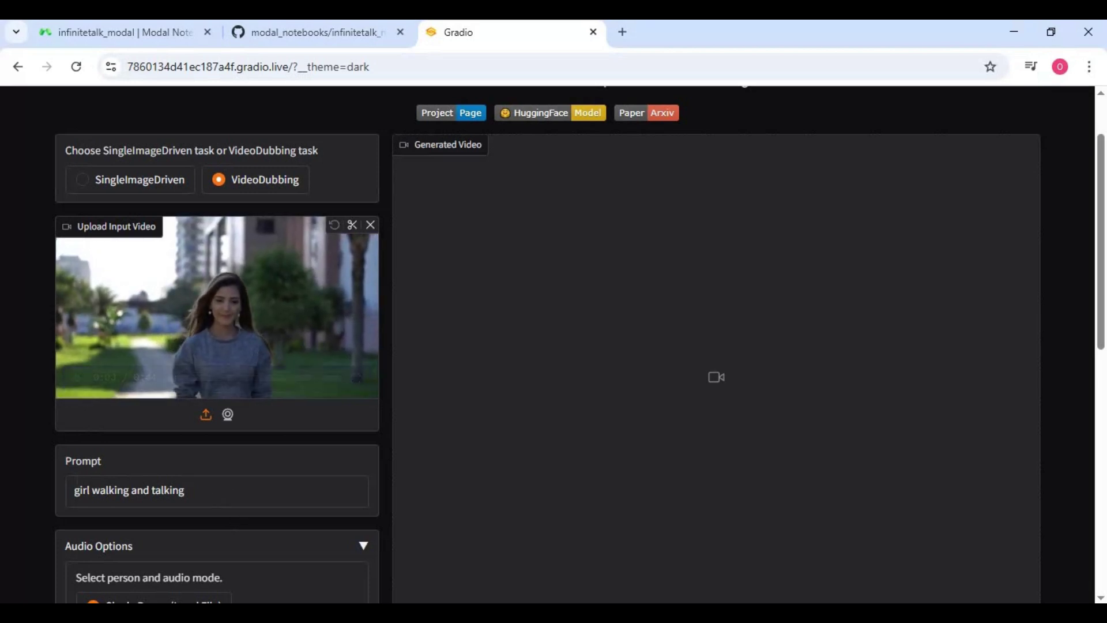
# Step: Start generating the dubbed video with the Single Person(Local File) audio mode and infinitetalk-480 resolution
pyautogui.scroll(-3, 171, 464)
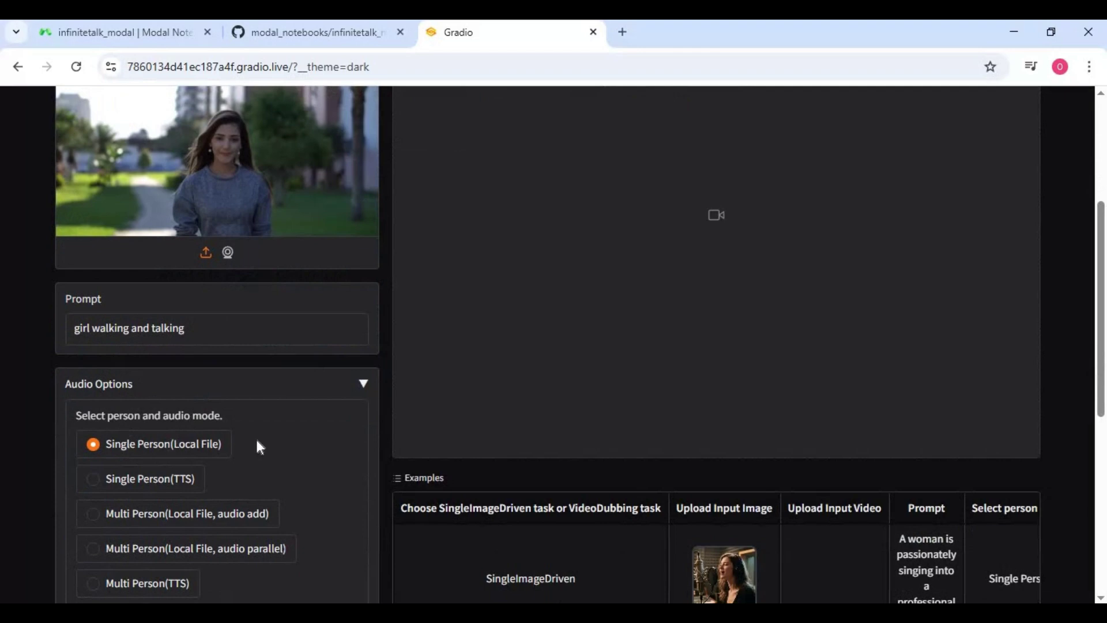
pyautogui.scroll(-6, 258, 444)
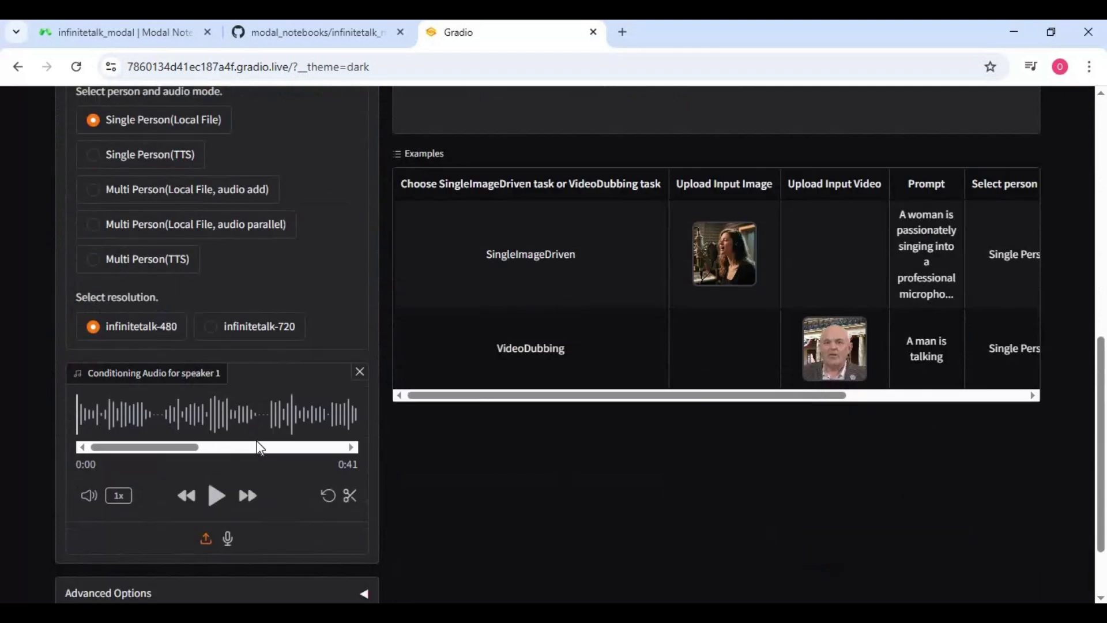
pyautogui.scroll(-2, 241, 294)
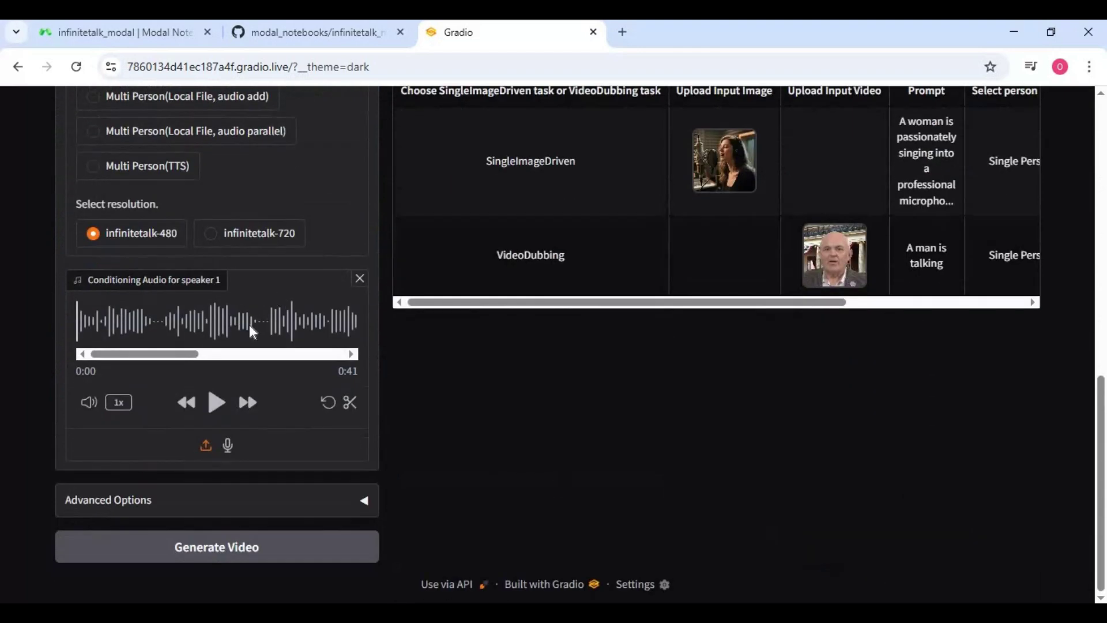
pyautogui.click(249, 564)
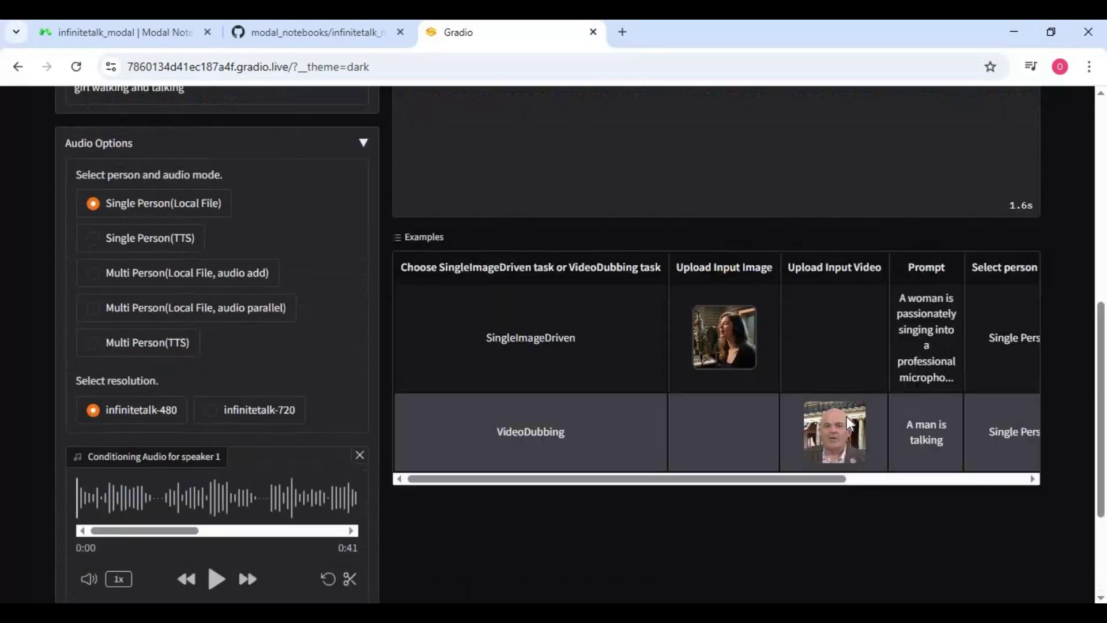
pyautogui.scroll(5, 846, 416)
pyautogui.scroll(2, 847, 416)
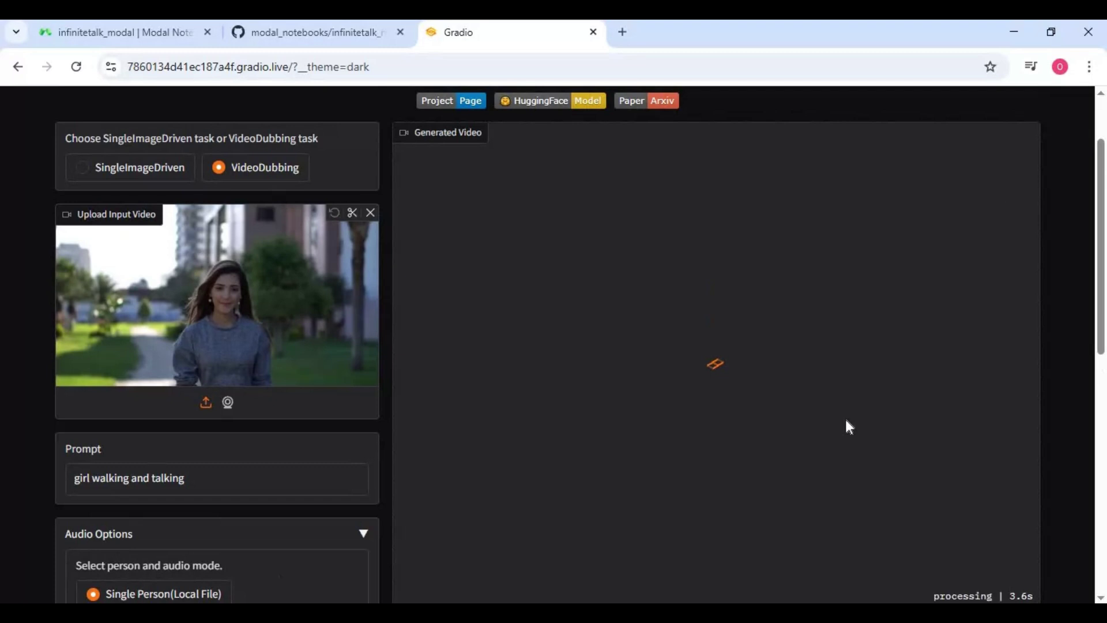
pyautogui.scroll(-1, 848, 425)
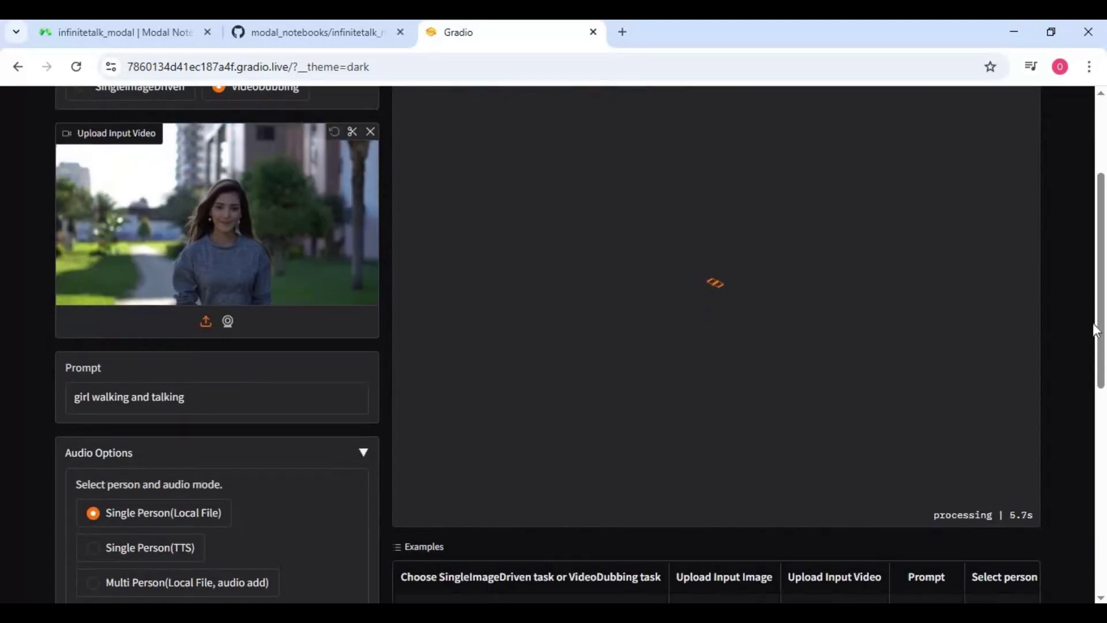
pyautogui.scroll(1, 1098, 331)
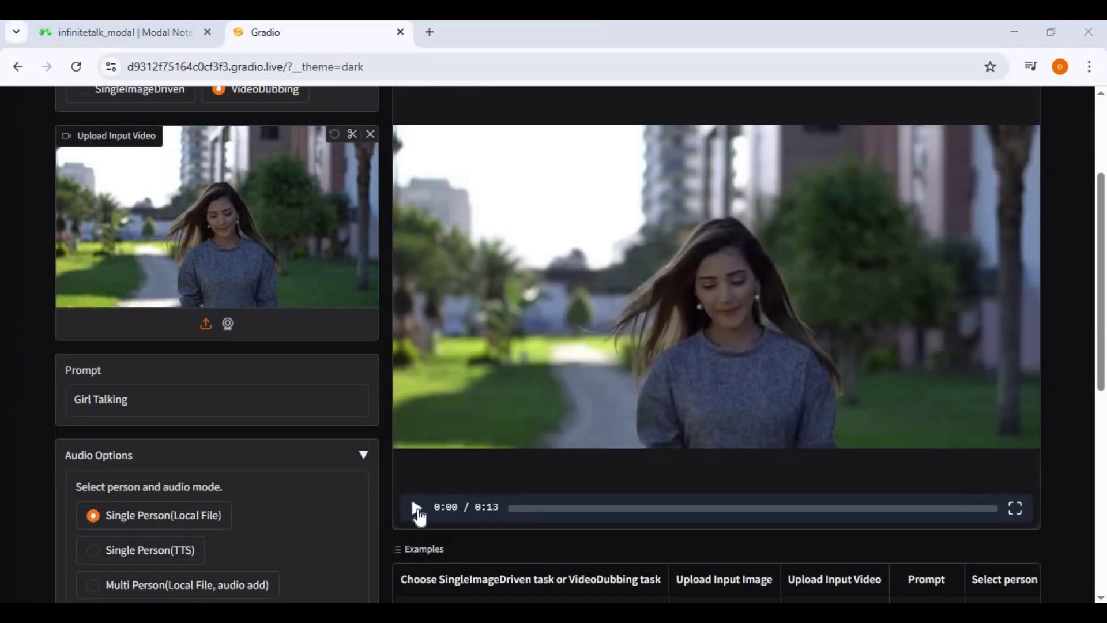
# Step: Play the generated video to its end and replay it alongside the input video to compare the two
pyautogui.click(416, 509)
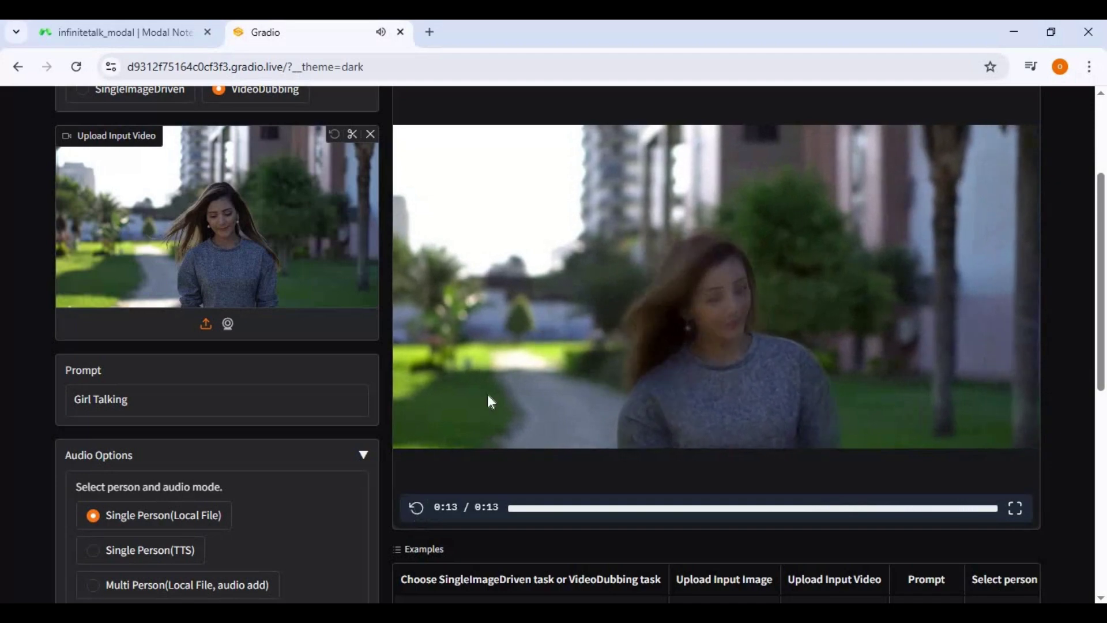
pyautogui.scroll(3, 872, 302)
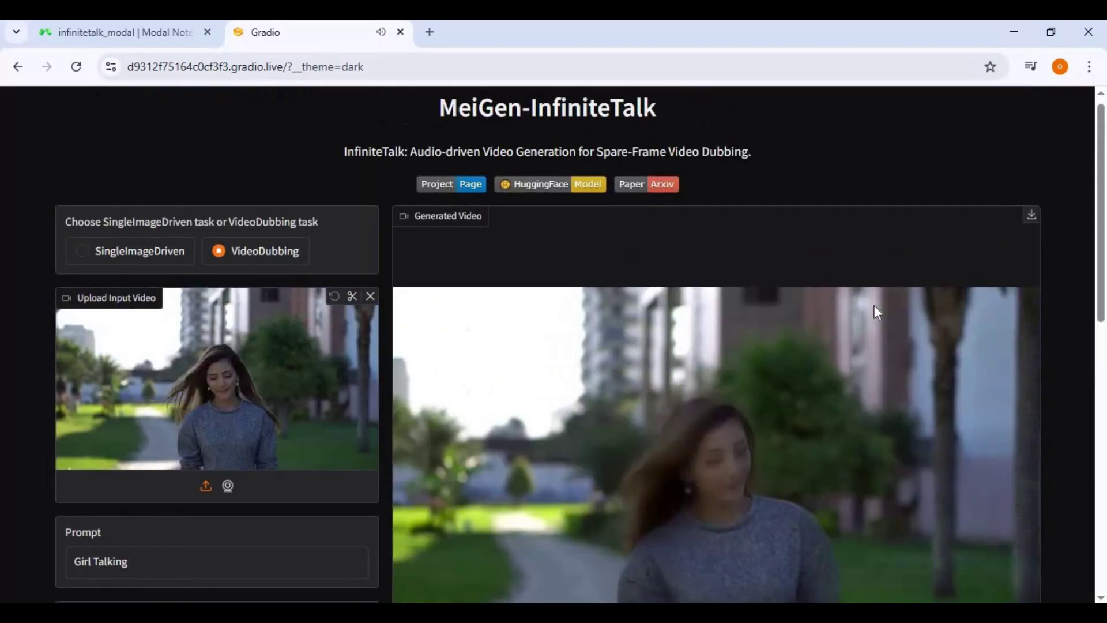
pyautogui.scroll(-3, 873, 305)
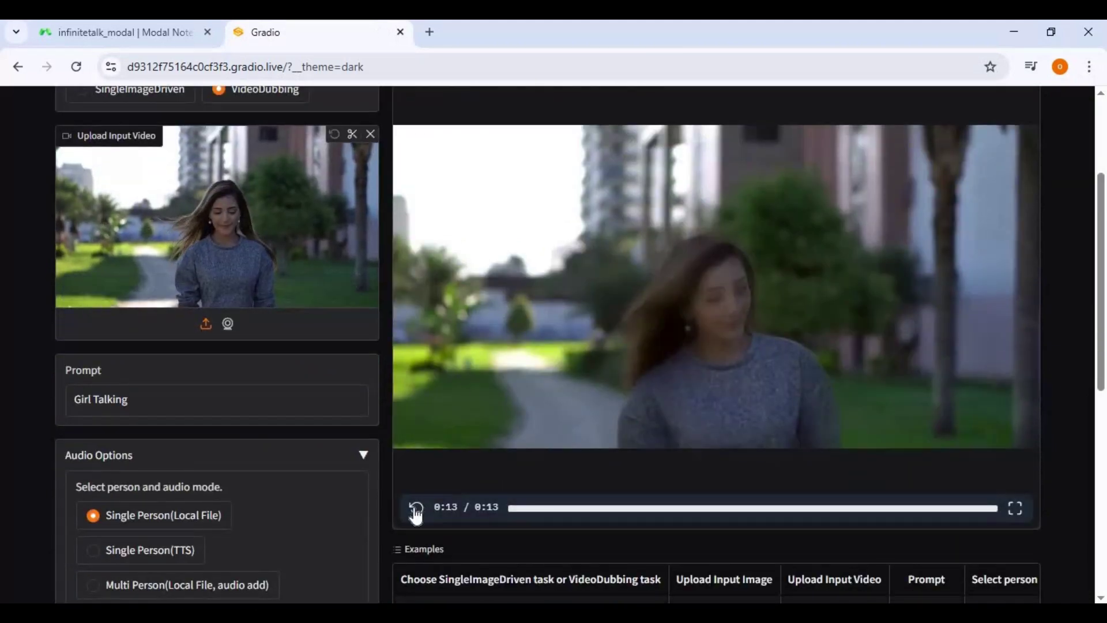
pyautogui.click(416, 508)
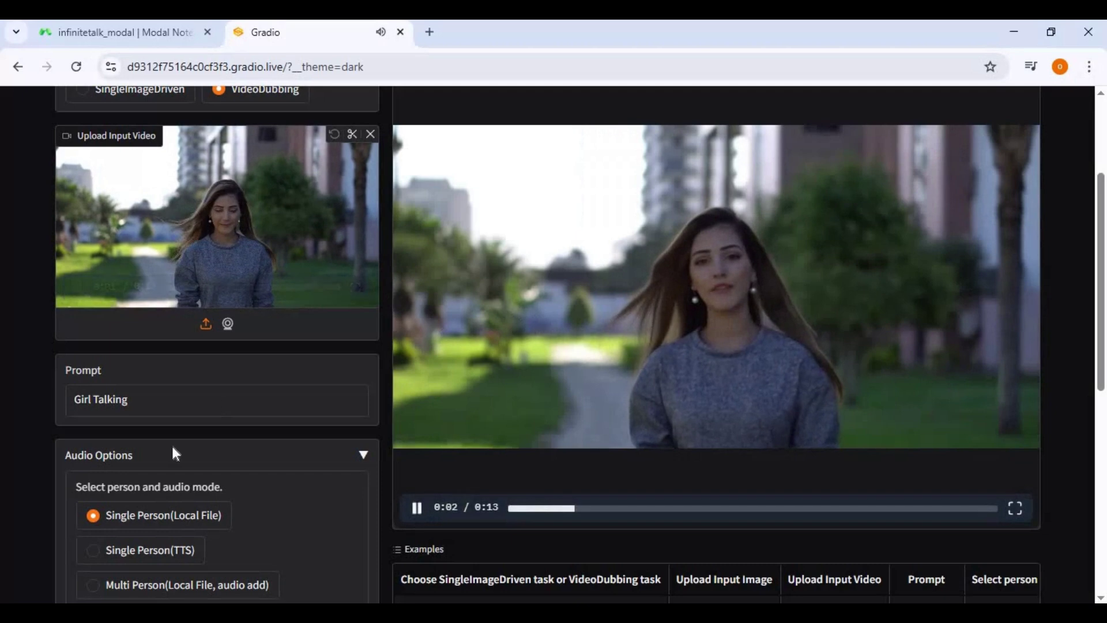
pyautogui.click(161, 264)
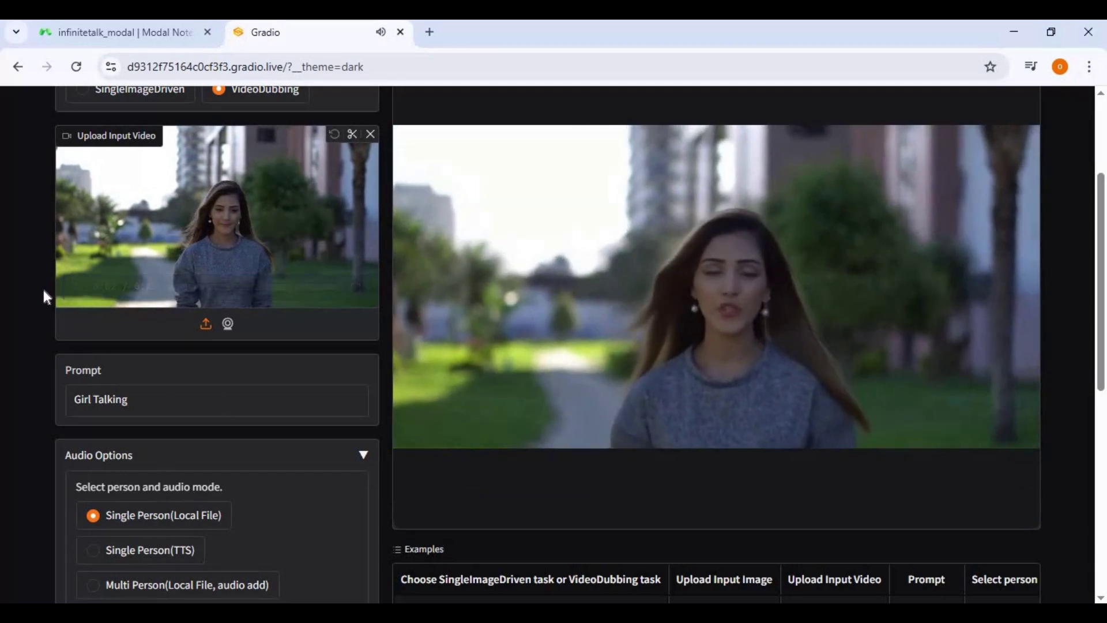